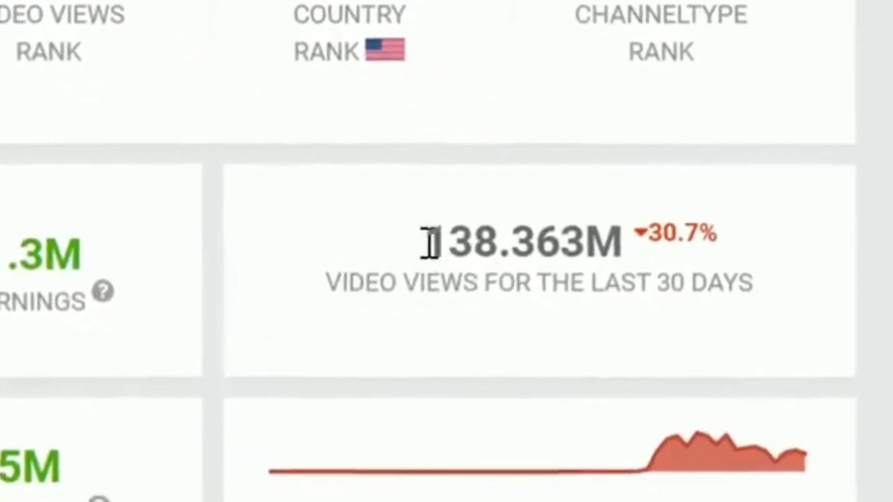
Step: Examine the channel's 30-day and daily video views on Social Blade, and browse its uploaded videos on YouTube
{"action": "left_click_drag", "start_coordinate": [538, 291], "coordinate": [590, 291]}
{"action": "left_click", "coordinate": [488, 242]}
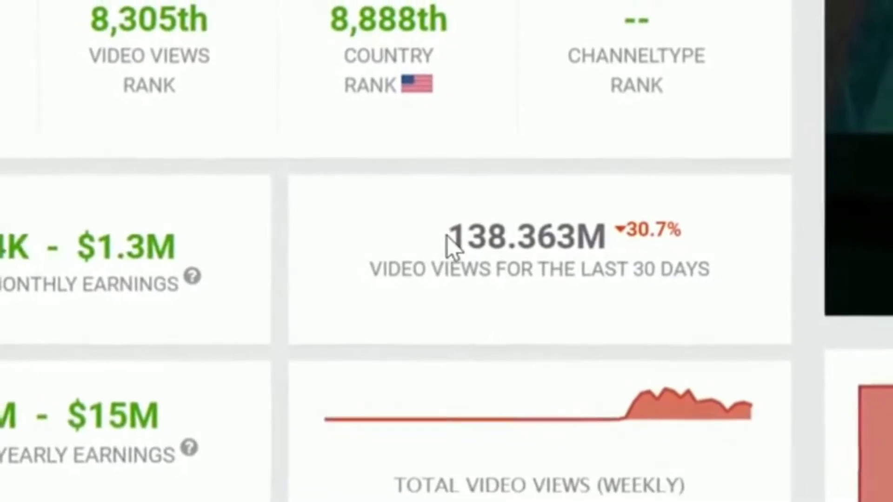
{"action": "left_click_drag", "start_coordinate": [455, 238], "coordinate": [481, 237]}
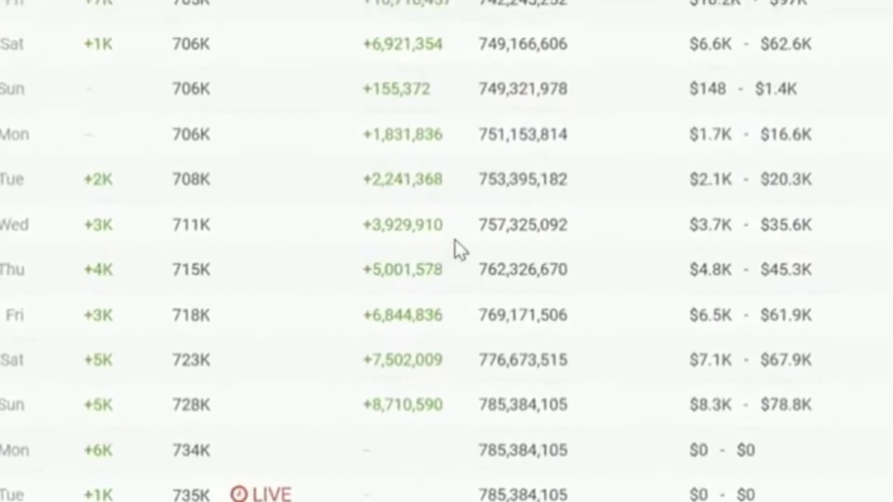
{"action": "scroll", "coordinate": [455, 240], "scroll_direction": "up", "scroll_amount": 5}
{"action": "left_click_drag", "start_coordinate": [454, 247], "coordinate": [370, 251]}
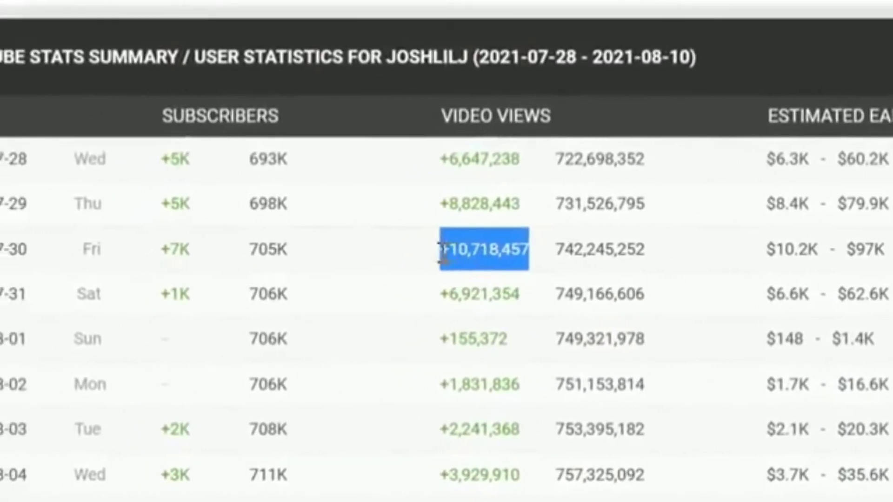
{"action": "left_click", "coordinate": [542, 382]}
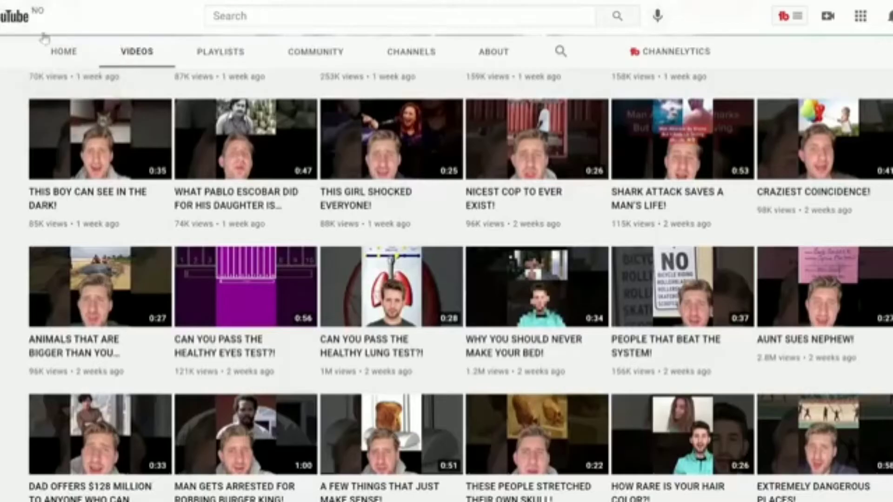
{"action": "scroll", "coordinate": [13, 235], "scroll_direction": "up", "scroll_amount": 3}
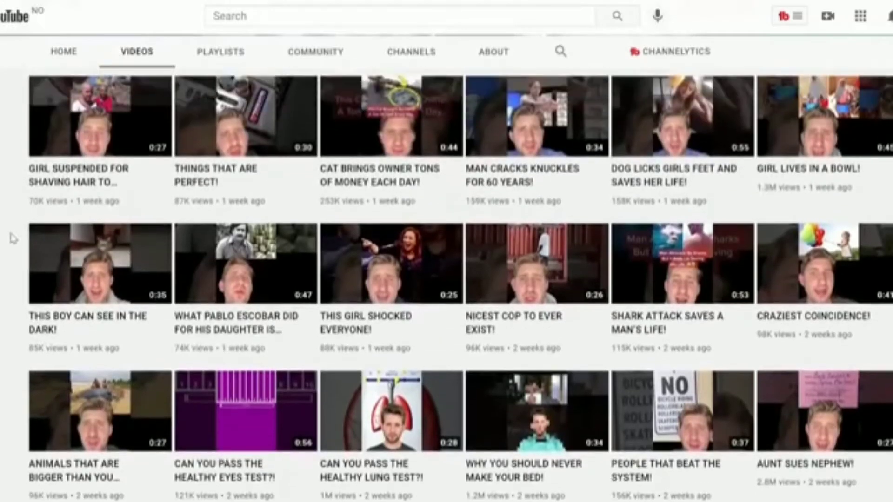
{"action": "scroll", "coordinate": [13, 241], "scroll_direction": "up", "scroll_amount": 15}
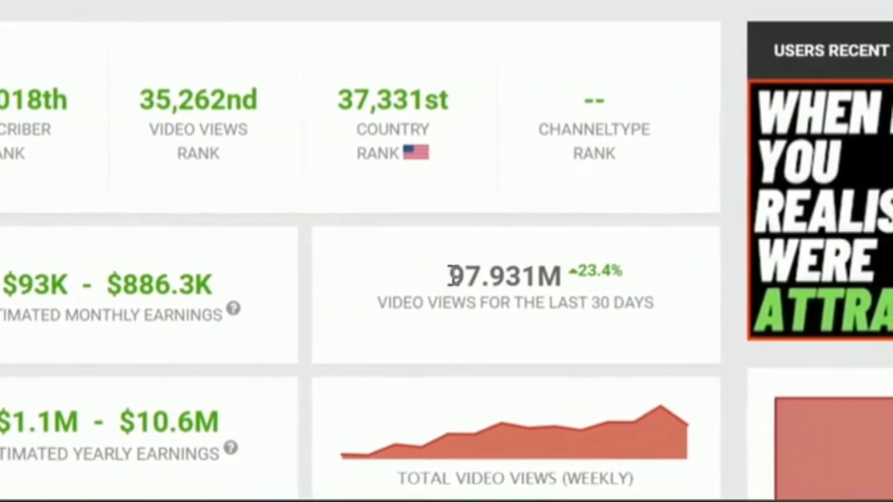
Step: Examine The RedditNerd's 30-day and daily video views on Social Blade, and browse its uploaded videos on YouTube
{"action": "left_click_drag", "start_coordinate": [584, 284], "coordinate": [660, 283]}
{"action": "left_click_drag", "start_coordinate": [474, 275], "coordinate": [512, 277]}
{"action": "left_click", "coordinate": [262, 269]}
{"action": "scroll", "coordinate": [446, 261], "scroll_direction": "down", "scroll_amount": 10}
{"action": "scroll", "coordinate": [442, 249], "scroll_direction": "up", "scroll_amount": 3}
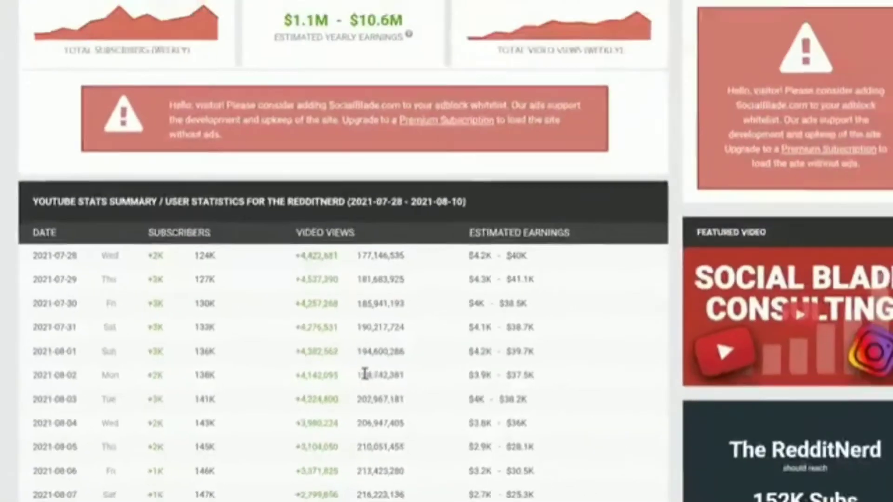
{"action": "scroll", "coordinate": [454, 289], "scroll_direction": "up", "scroll_amount": 3}
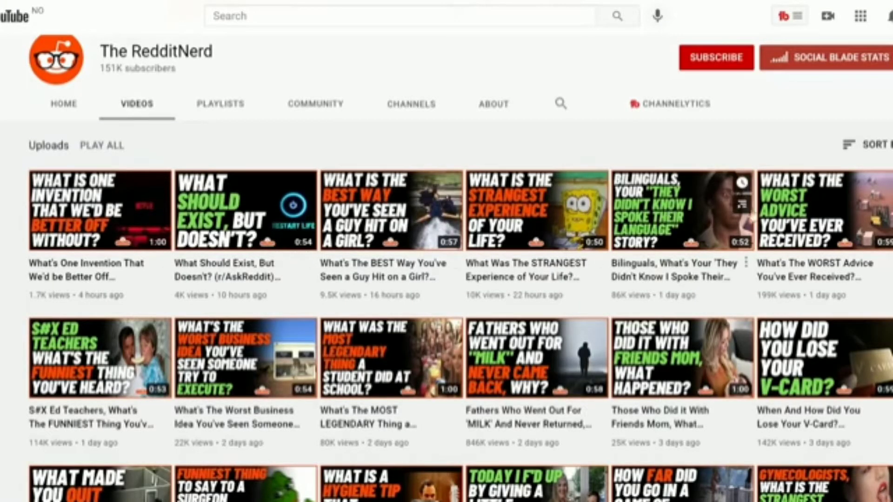
{"action": "scroll", "coordinate": [733, 218], "scroll_direction": "down", "scroll_amount": 3}
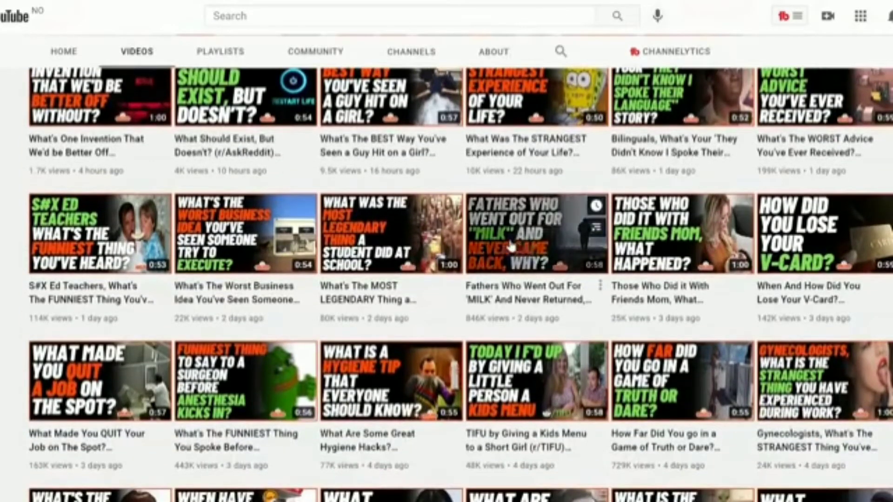
{"action": "scroll", "coordinate": [517, 247], "scroll_direction": "down", "scroll_amount": 1}
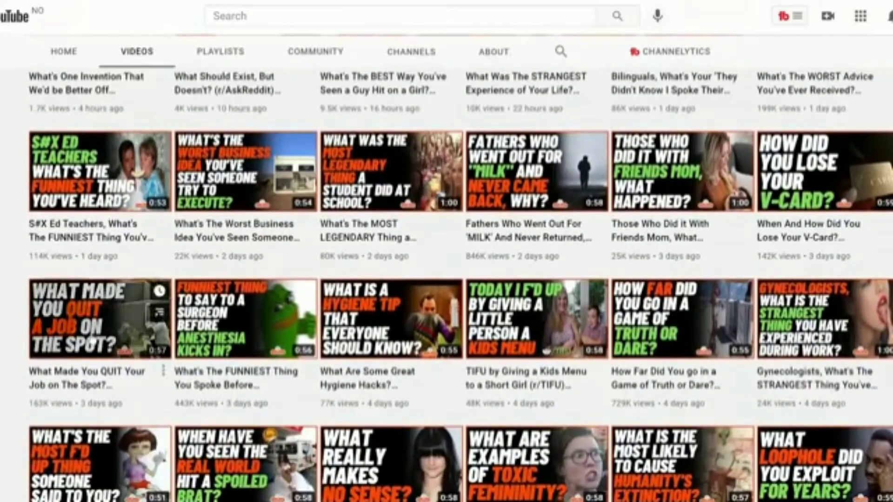
{"action": "scroll", "coordinate": [92, 343], "scroll_direction": "down", "scroll_amount": 1}
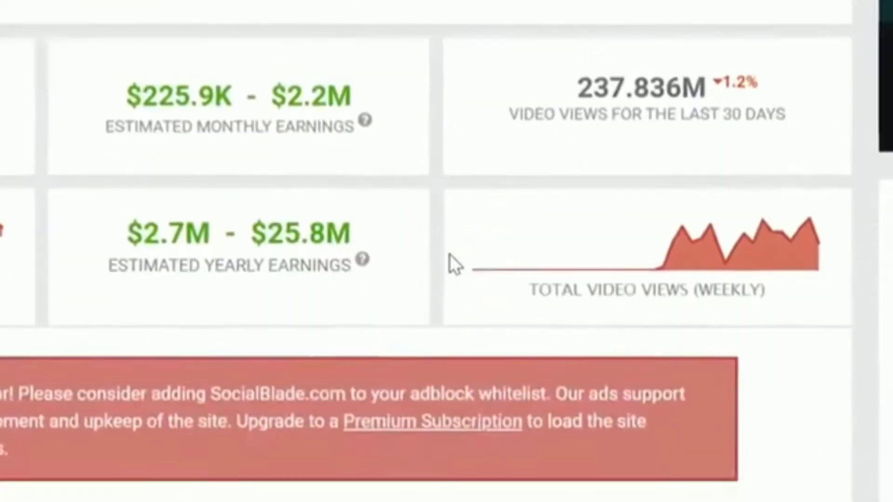
Step: Examine Captain Bling Bling's earnings and daily view statistics on Social Blade, and browse its uploads on YouTube
{"action": "scroll", "coordinate": [450, 255], "scroll_direction": "down", "scroll_amount": 8}
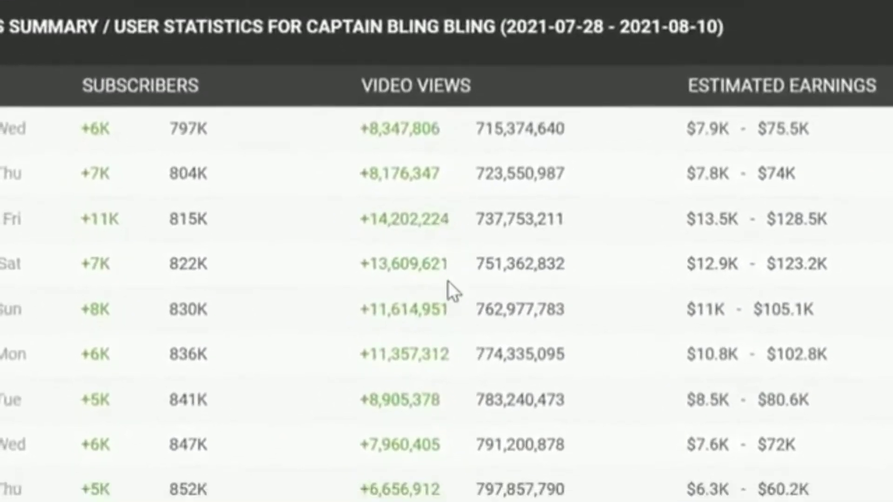
{"action": "scroll", "coordinate": [451, 275], "scroll_direction": "down", "scroll_amount": 5}
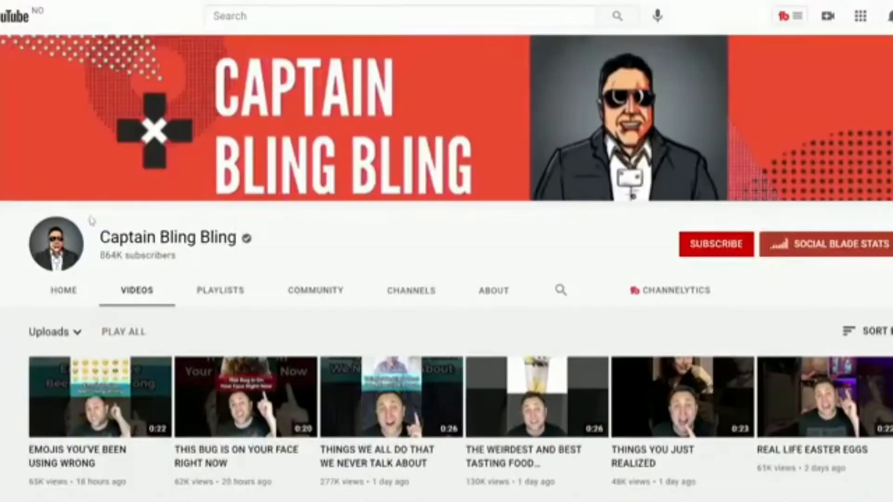
{"action": "scroll", "coordinate": [12, 265], "scroll_direction": "down", "scroll_amount": 3}
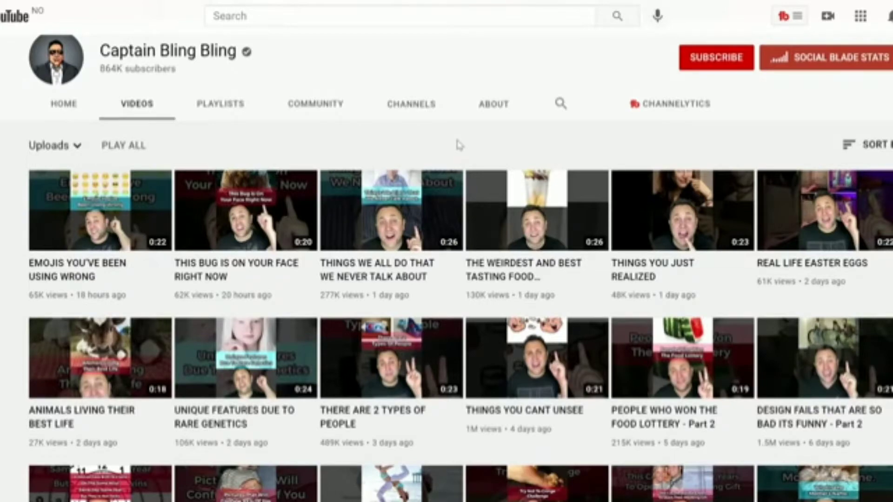
{"action": "scroll", "coordinate": [459, 145], "scroll_direction": "up", "scroll_amount": 2}
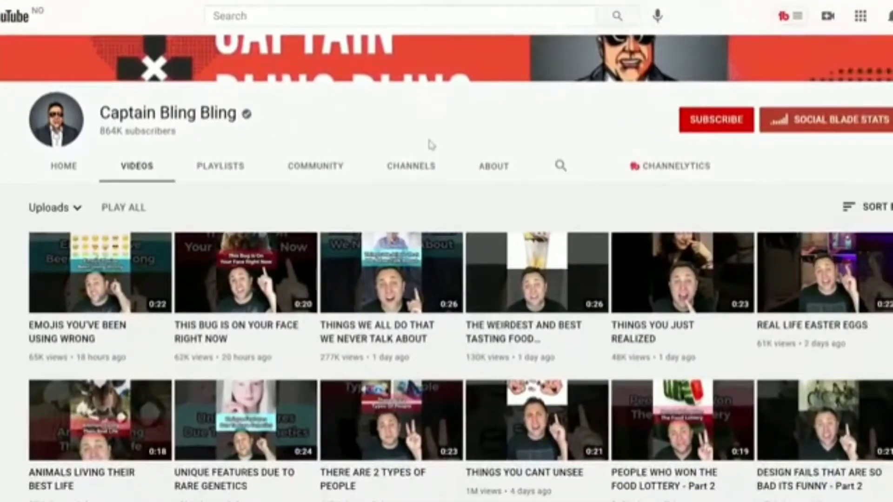
{"action": "scroll", "coordinate": [428, 139], "scroll_direction": "down", "scroll_amount": 5}
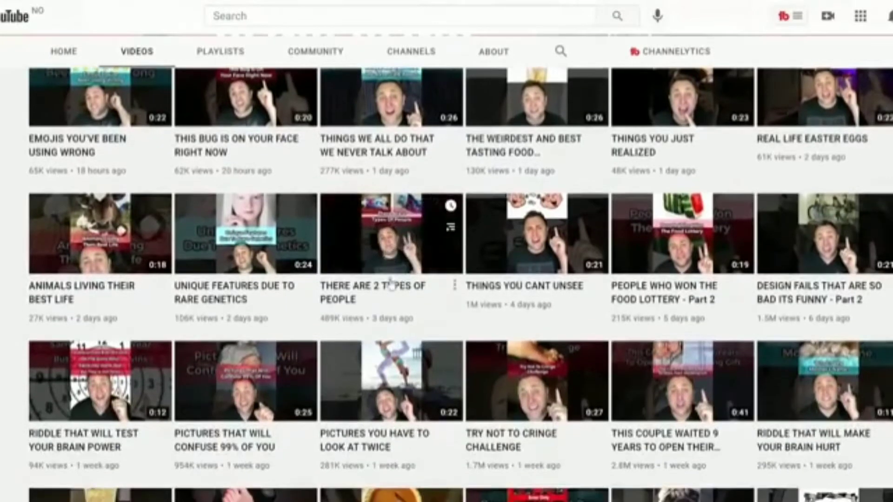
{"action": "scroll", "coordinate": [391, 285], "scroll_direction": "down", "scroll_amount": 3}
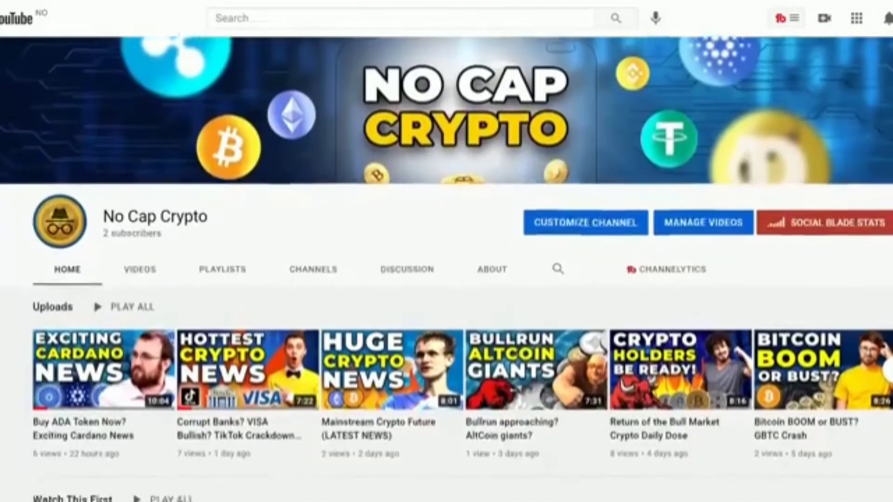
Step: Look through the uploads and featured video rows on the No Cap Crypto channel's home page
{"action": "scroll", "coordinate": [446, 279], "scroll_direction": "down", "scroll_amount": 3}
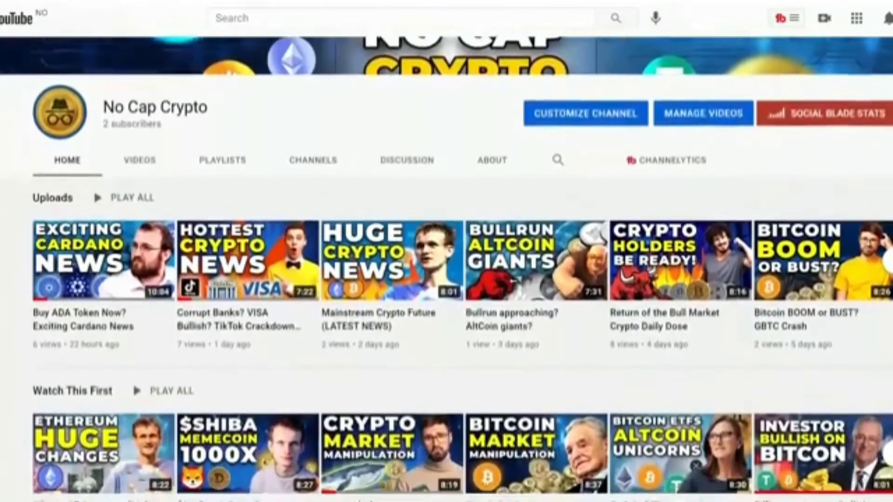
{"action": "scroll", "coordinate": [446, 280], "scroll_direction": "down", "scroll_amount": 3}
{"action": "scroll", "coordinate": [447, 279], "scroll_direction": "down", "scroll_amount": 1}
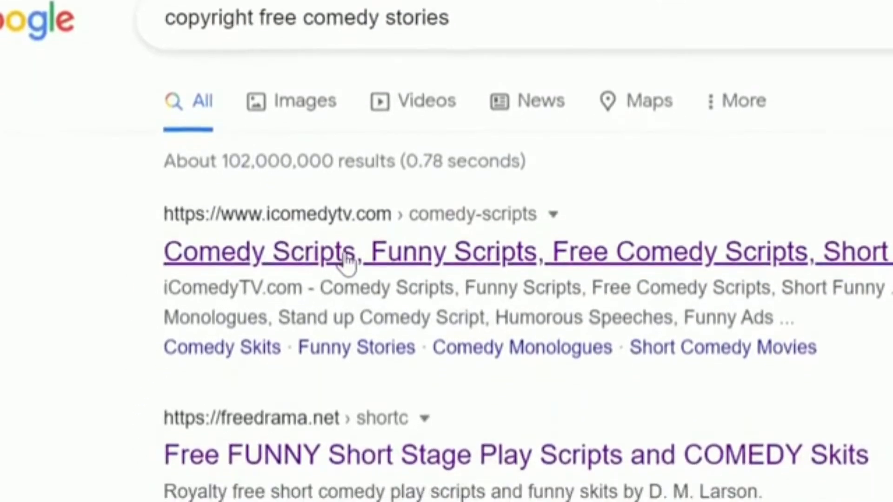
Step: Open the iComedyTV comedy scripts result and open the Barbie monologue from its popular scripts
{"action": "left_click", "coordinate": [353, 260]}
{"action": "scroll", "coordinate": [70, 182], "scroll_direction": "down", "scroll_amount": 6}
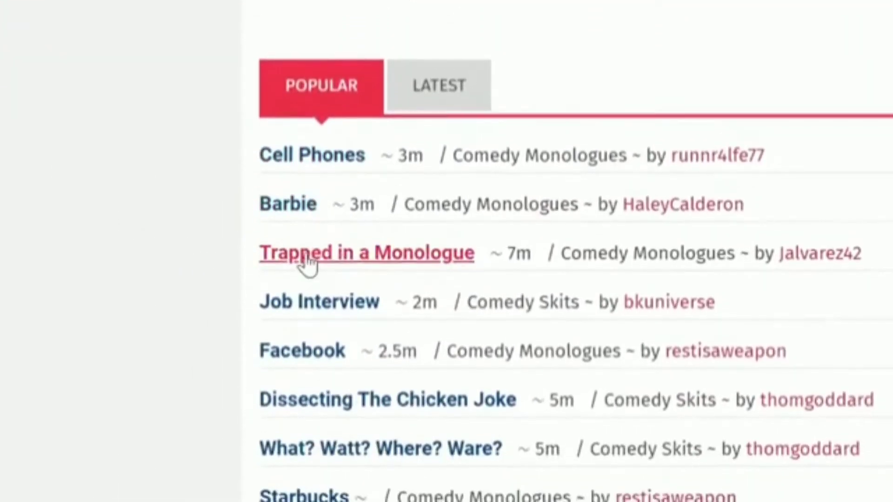
{"action": "scroll", "coordinate": [328, 261], "scroll_direction": "down", "scroll_amount": 1}
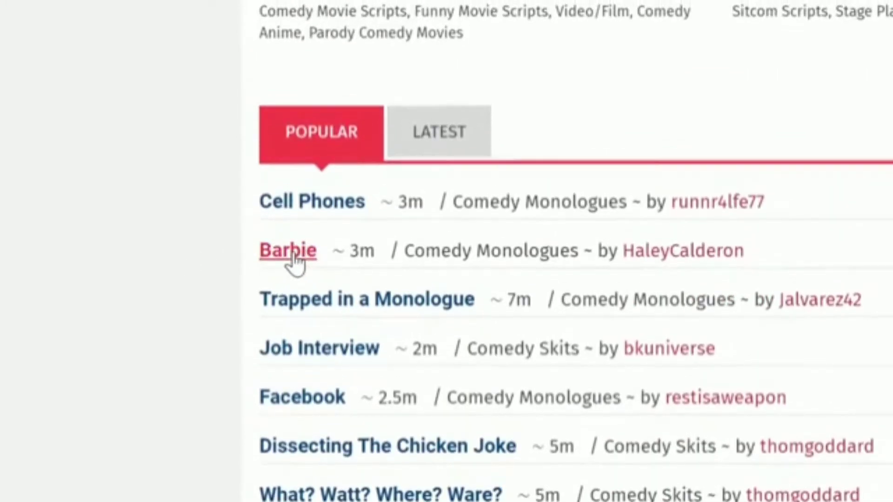
{"action": "left_click", "coordinate": [388, 259]}
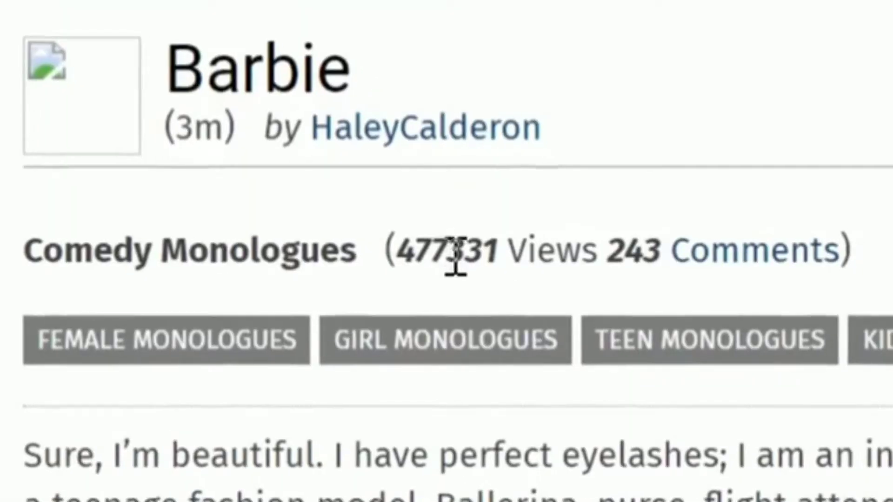
Step: Review the Barbie script's view count, text, usage permission and author's message
{"action": "left_click_drag", "start_coordinate": [447, 252], "coordinate": [476, 252]}
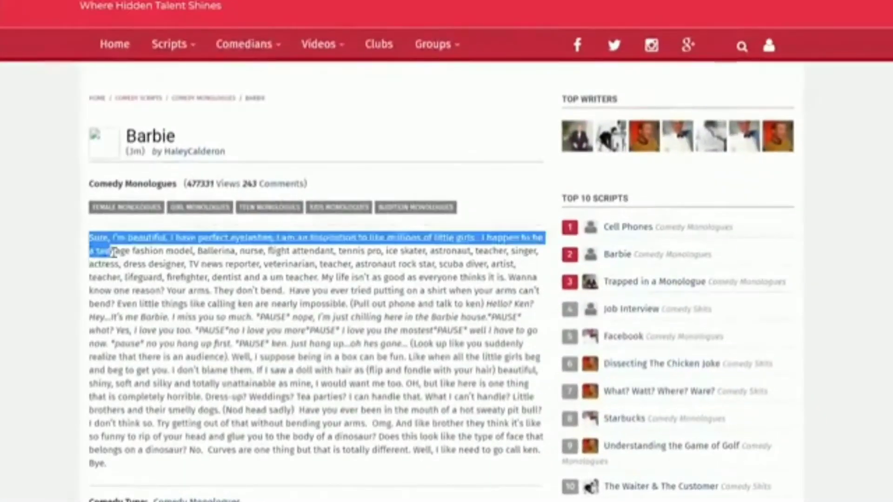
{"action": "left_click_drag", "start_coordinate": [113, 252], "coordinate": [231, 396]}
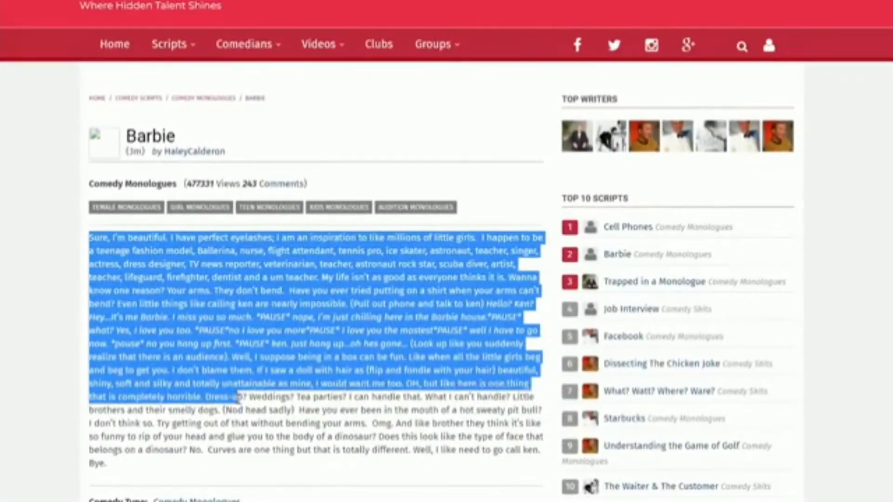
{"action": "scroll", "coordinate": [298, 452], "scroll_direction": "down", "scroll_amount": 8}
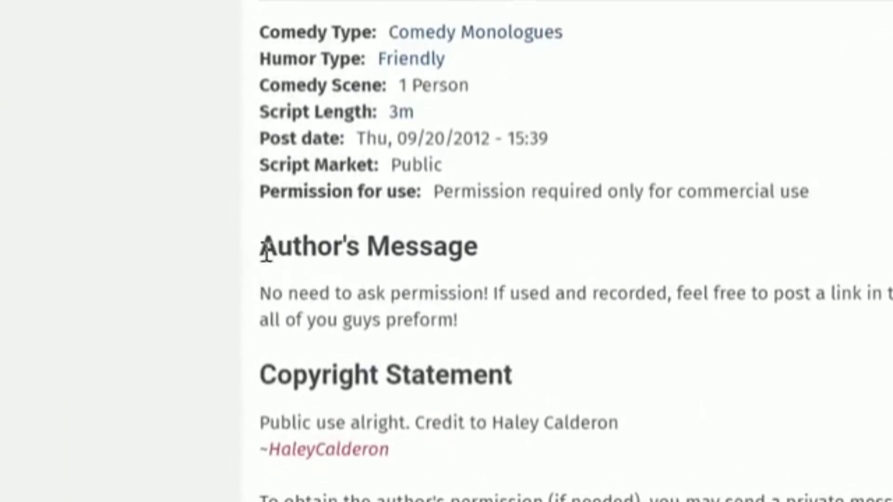
{"action": "left_click_drag", "start_coordinate": [299, 256], "coordinate": [395, 251]}
{"action": "left_click", "coordinate": [279, 288]}
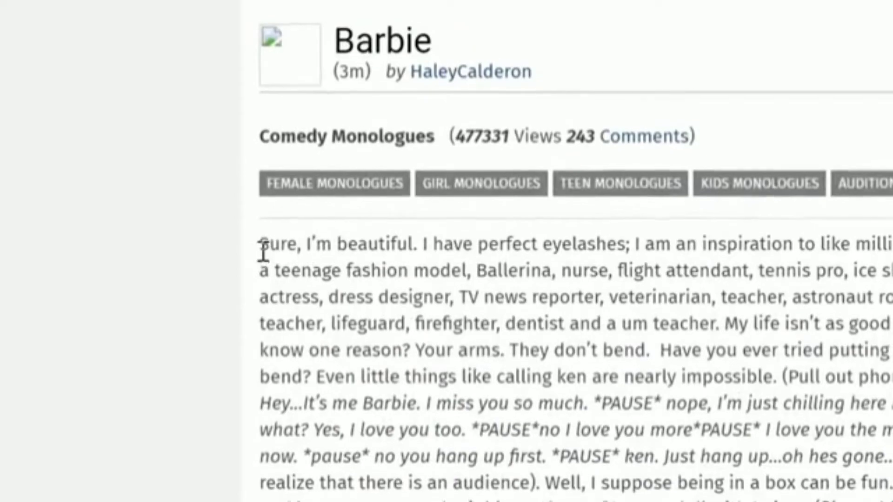
Step: Copy the full text of the Barbie monologue
{"action": "left_click_drag", "start_coordinate": [263, 246], "coordinate": [442, 263]}
{"action": "right_click", "coordinate": [442, 264]}
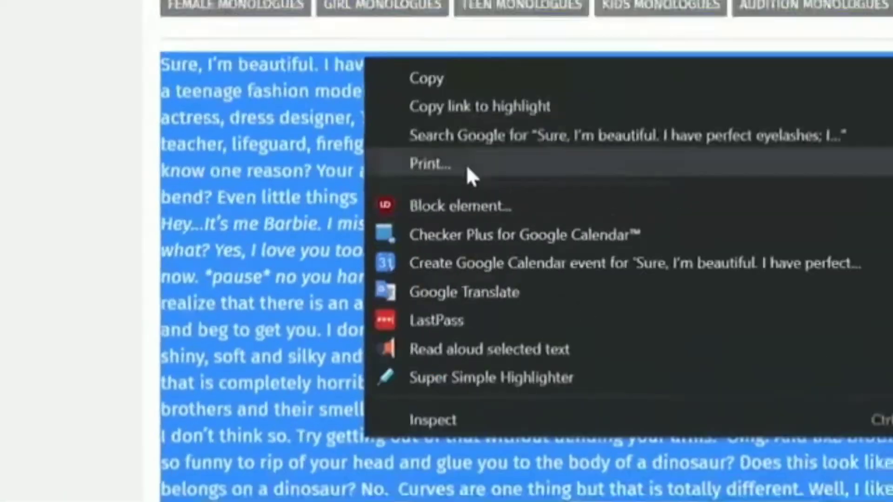
{"action": "left_click", "coordinate": [488, 70]}
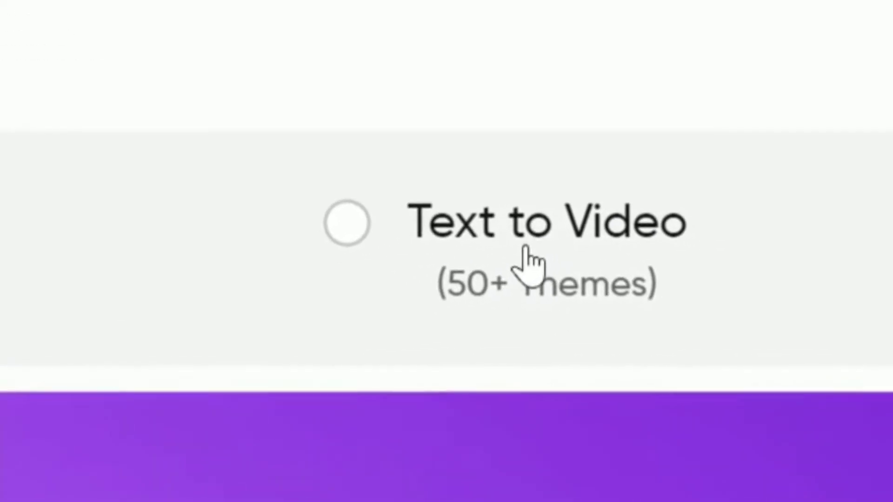
Step: In InVideo, start a vertical (9:16) Text to Video project with the Fall Collection Promo template
{"action": "left_click", "coordinate": [520, 113]}
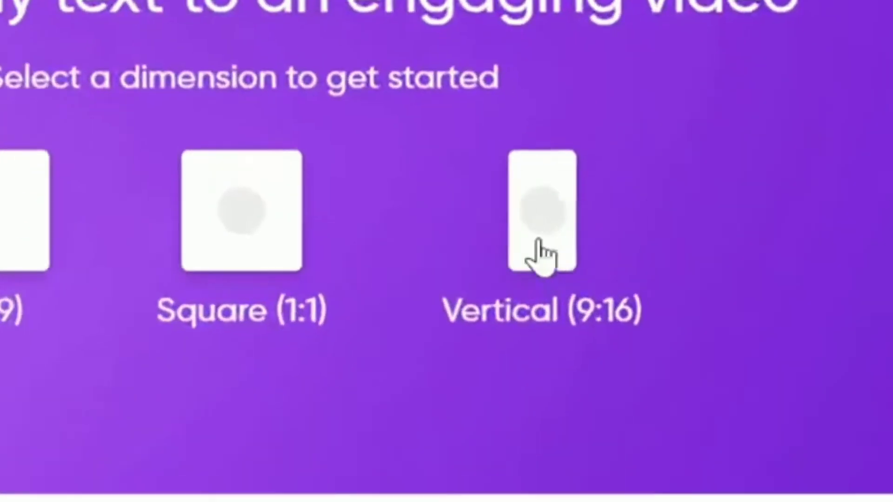
{"action": "left_click", "coordinate": [604, 252]}
{"action": "scroll", "coordinate": [519, 234], "scroll_direction": "down", "scroll_amount": 5}
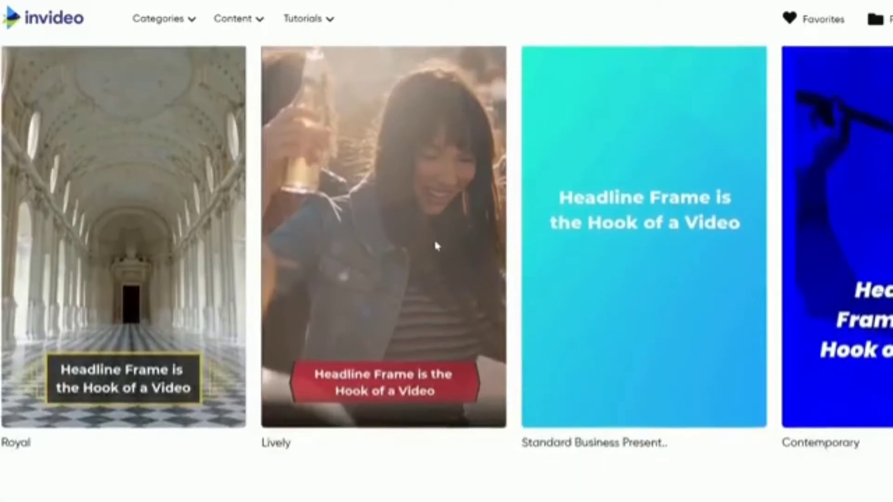
{"action": "mouse_move", "coordinate": [455, 232]}
{"action": "scroll", "coordinate": [517, 215], "scroll_direction": "down", "scroll_amount": 8}
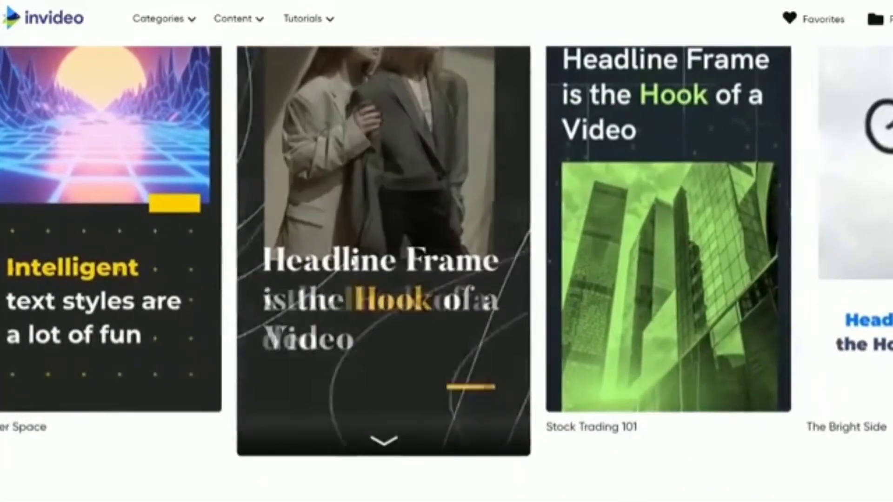
{"action": "left_click", "coordinate": [380, 287]}
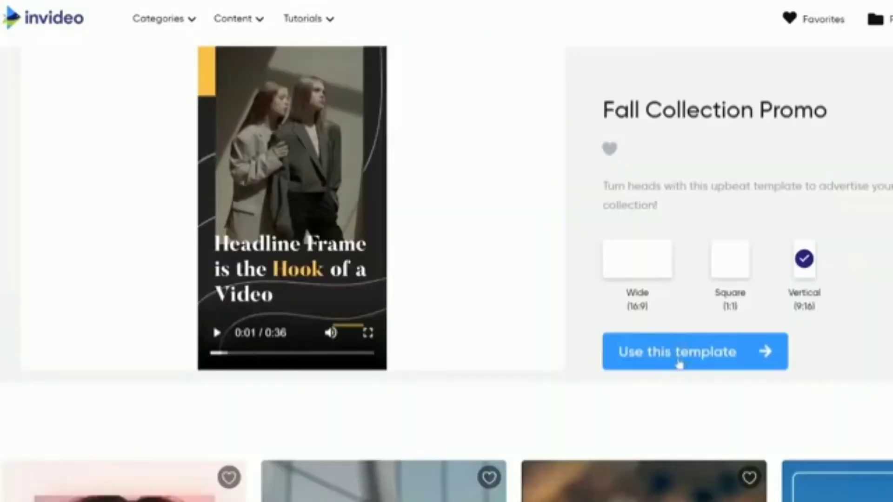
{"action": "left_click", "coordinate": [691, 361]}
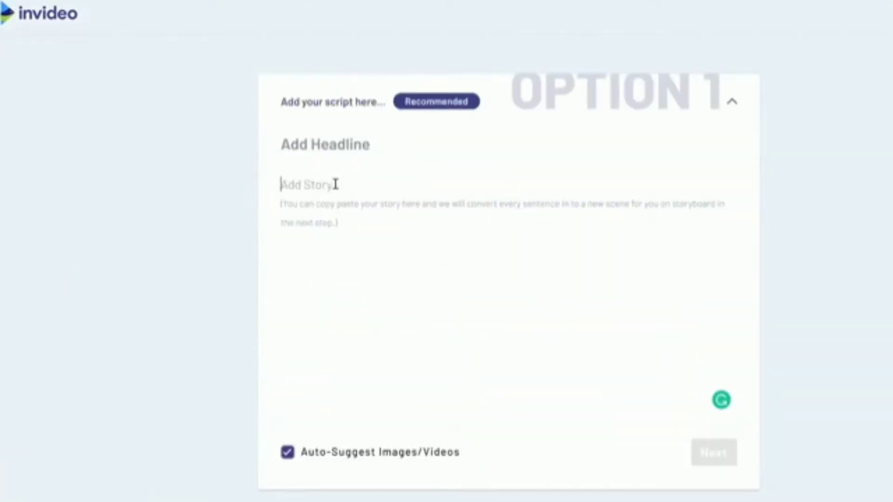
Step: Paste the copied monologue as the story and add a headline beginning "Being Barbie Isn't"
{"action": "left_click", "coordinate": [335, 184]}
{"action": "key", "text": "ctrl+v"}
{"action": "scroll", "coordinate": [404, 251], "scroll_direction": "up", "scroll_amount": 10}
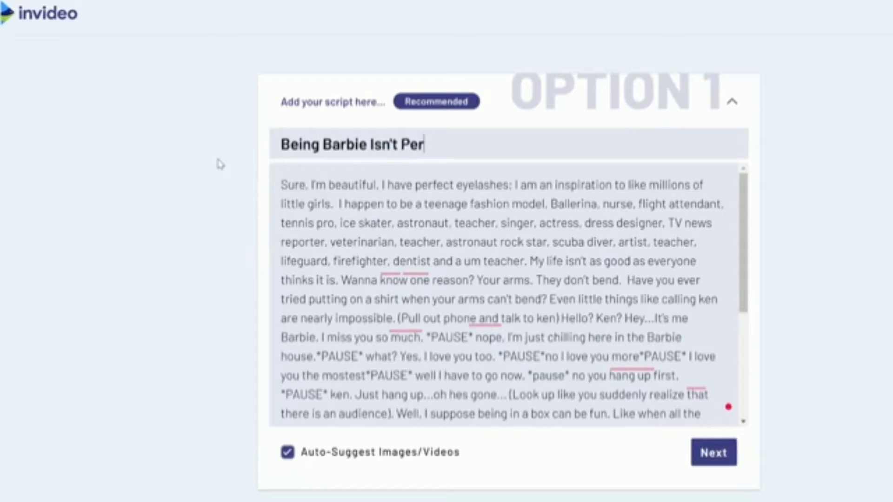
{"action": "scroll", "coordinate": [339, 335], "scroll_direction": "down", "scroll_amount": 3}
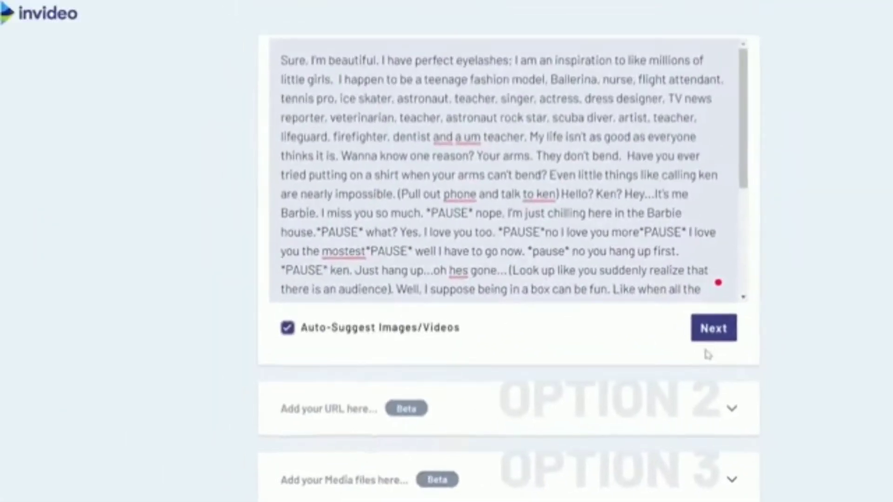
Step: Have the overlong Barbie script rearranged into separate scenes and generate the storyboard with auto-suggested media
{"action": "left_click", "coordinate": [715, 331]}
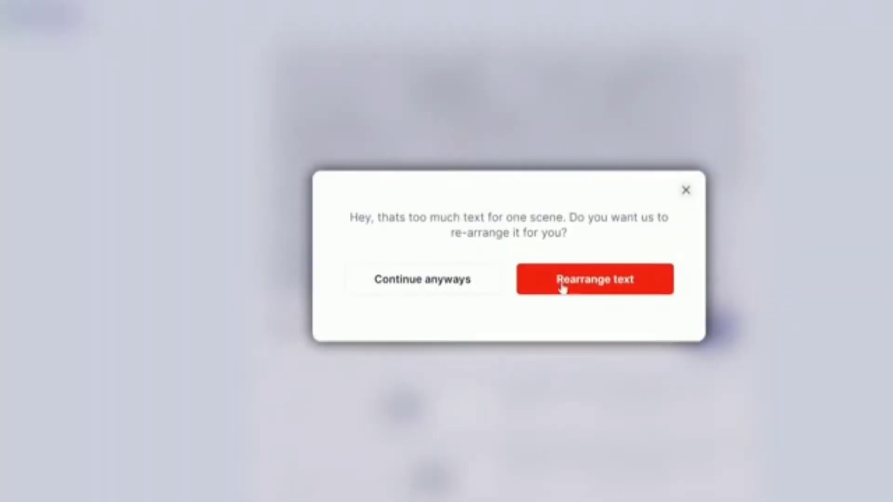
{"action": "left_click", "coordinate": [613, 285]}
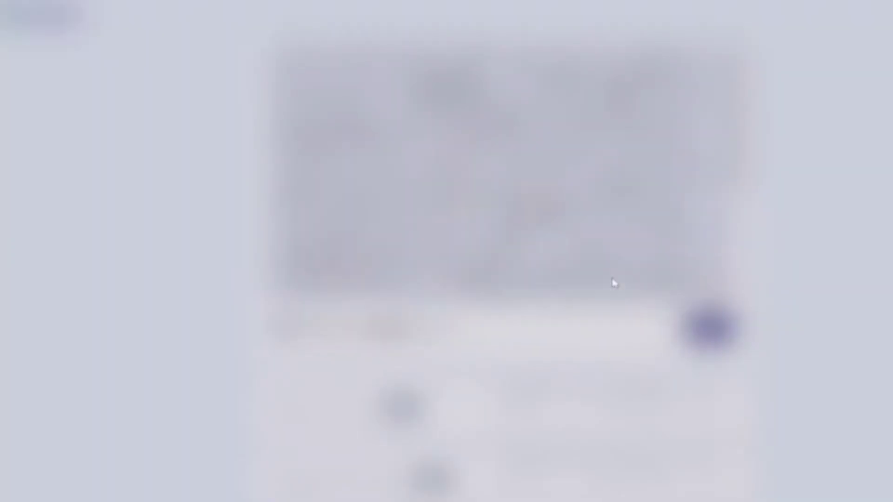
{"action": "scroll", "coordinate": [419, 202], "scroll_direction": "down", "scroll_amount": 10}
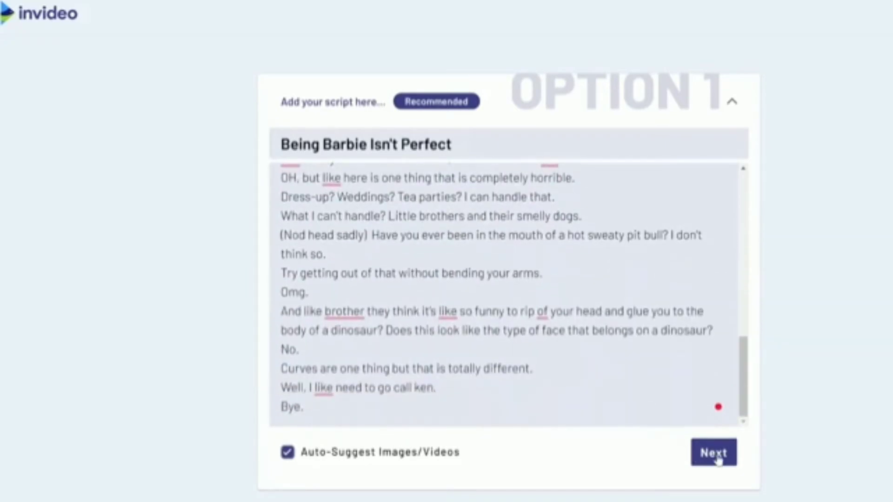
{"action": "left_click", "coordinate": [714, 454]}
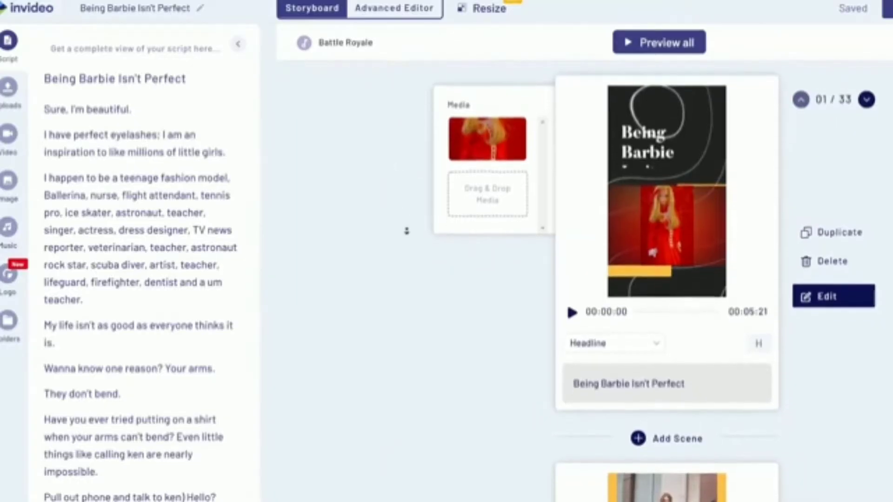
Step: Replace the firefighters image in the "teenage fashion model" scene with the 8-second stock video of a firefighter in a mask and helmet
{"action": "scroll", "coordinate": [406, 246], "scroll_direction": "down", "scroll_amount": 2}
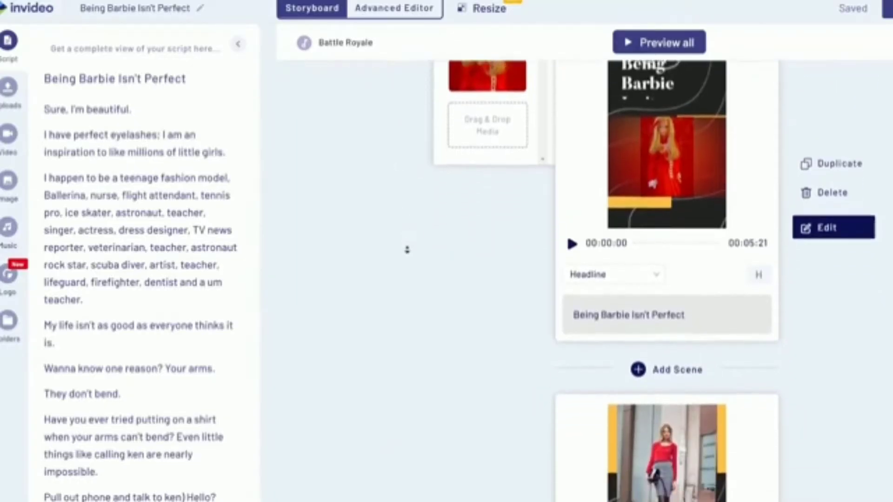
{"action": "scroll", "coordinate": [407, 247], "scroll_direction": "down", "scroll_amount": 8}
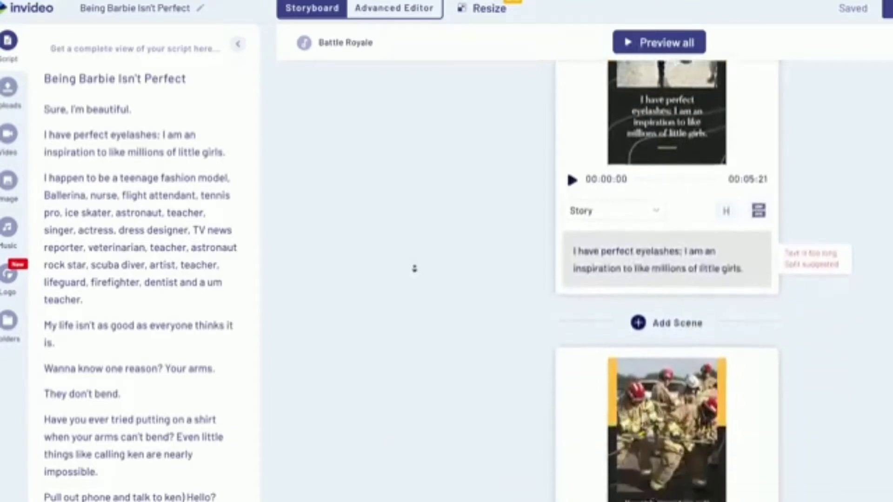
{"action": "scroll", "coordinate": [442, 273], "scroll_direction": "down", "scroll_amount": 7}
{"action": "scroll", "coordinate": [442, 273], "scroll_direction": "up", "scroll_amount": 3}
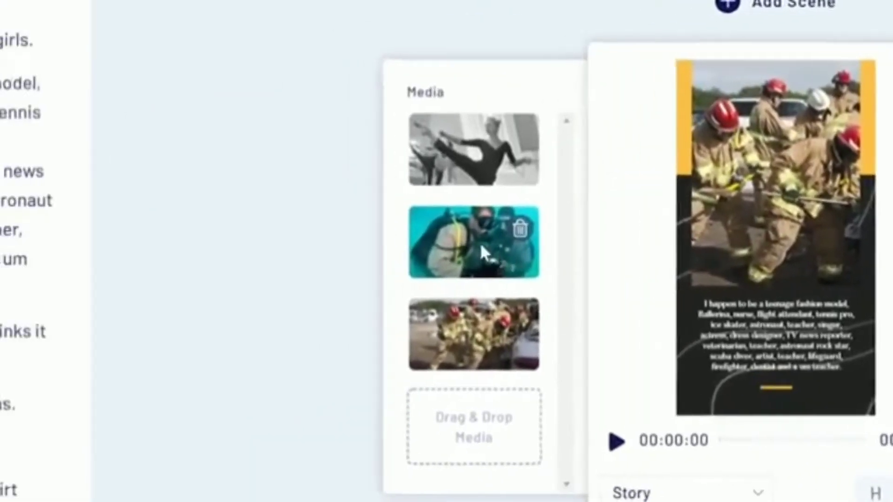
{"action": "left_click", "coordinate": [216, 283]}
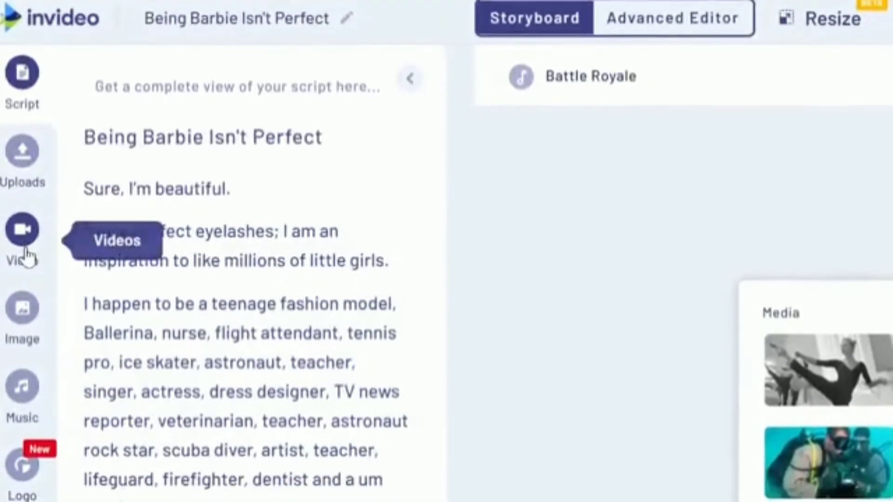
{"action": "left_click", "coordinate": [25, 258]}
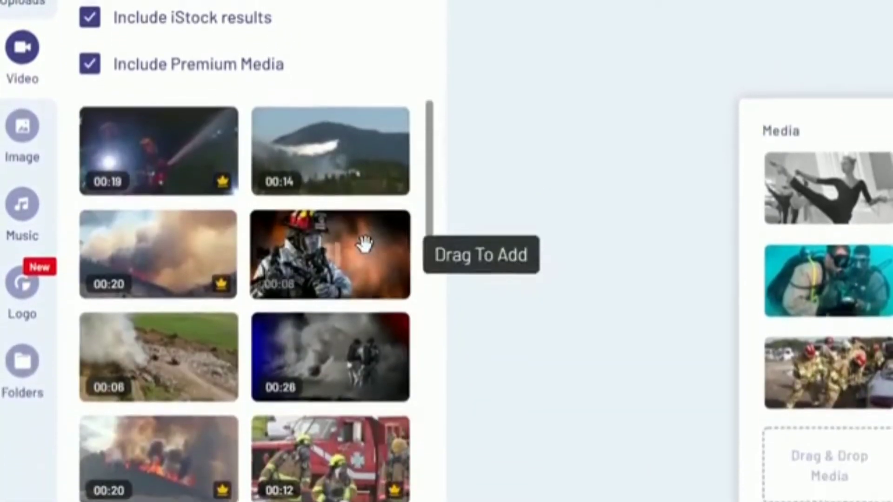
{"action": "left_click_drag", "start_coordinate": [364, 242], "coordinate": [831, 353]}
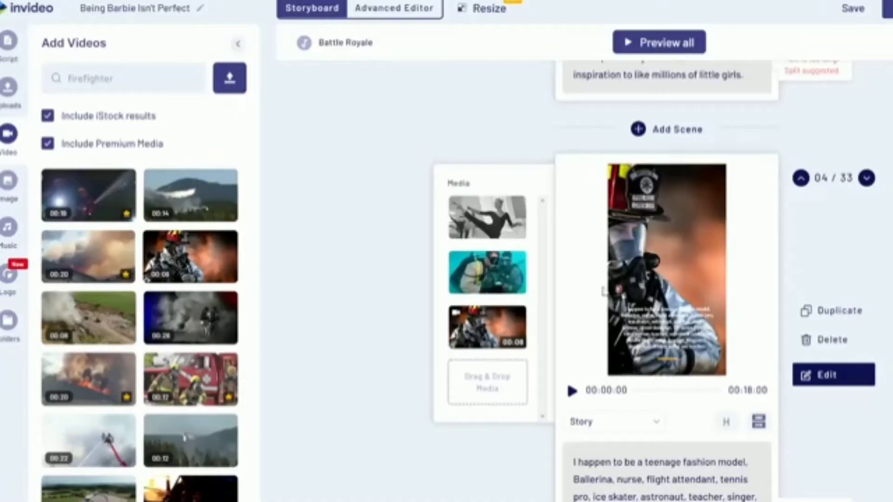
Step: In the Advanced Editor, lengthen Scene 04 and shorten Scene 06 on the timeline
{"action": "scroll", "coordinate": [485, 295], "scroll_direction": "up", "scroll_amount": 10}
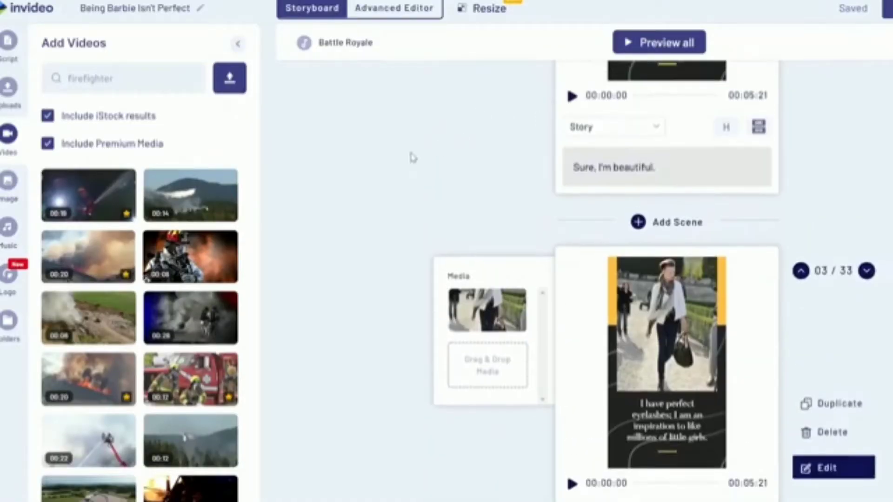
{"action": "left_click", "coordinate": [391, 10]}
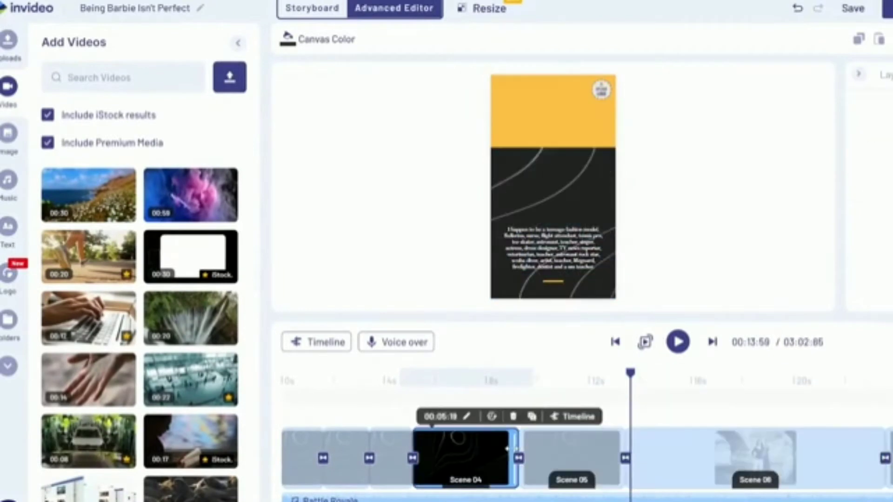
{"action": "left_click", "coordinate": [770, 458]}
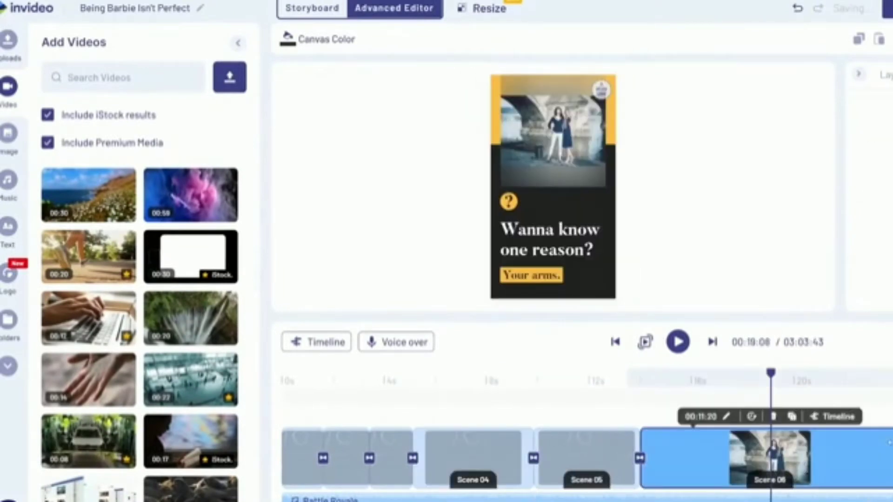
{"action": "left_click_drag", "start_coordinate": [883, 458], "coordinate": [757, 443]}
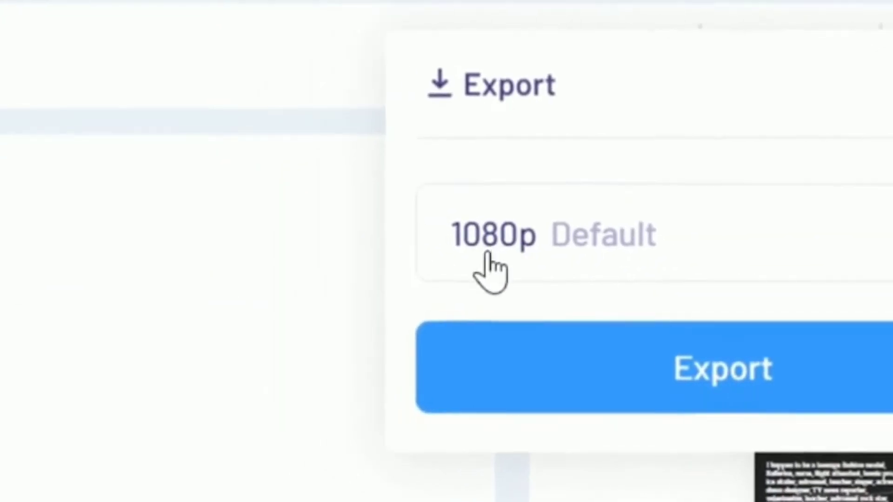
Step: Export the video at 1080p and play the finished result
{"action": "left_click", "coordinate": [568, 267]}
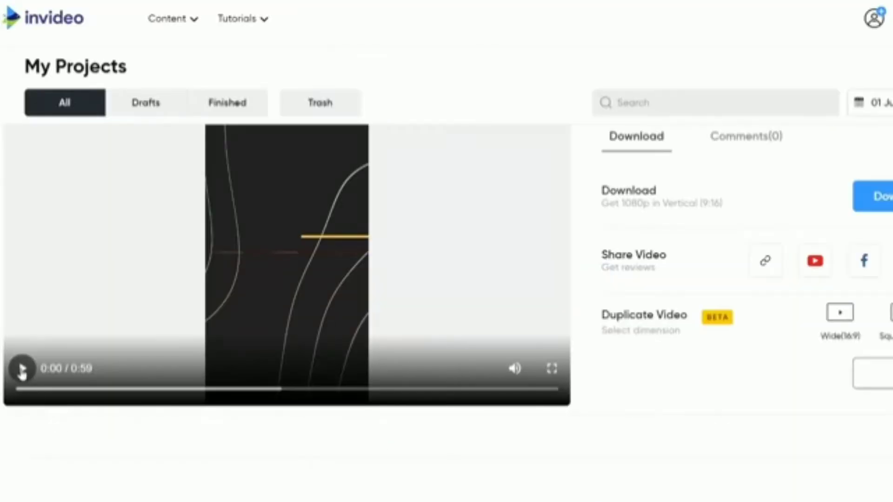
{"action": "left_click", "coordinate": [22, 371]}
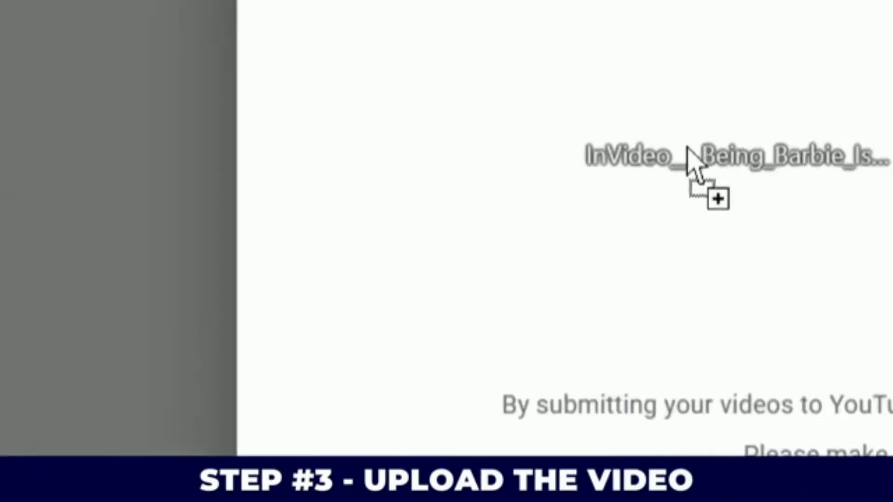
Step: Upload the InVideo Being Barbie file to YouTube Studio with the title "Being Barbie Isn't Perfect - Funny Story" and description "#shorts"
{"action": "left_click_drag", "start_coordinate": [688, 152], "coordinate": [516, 246]}
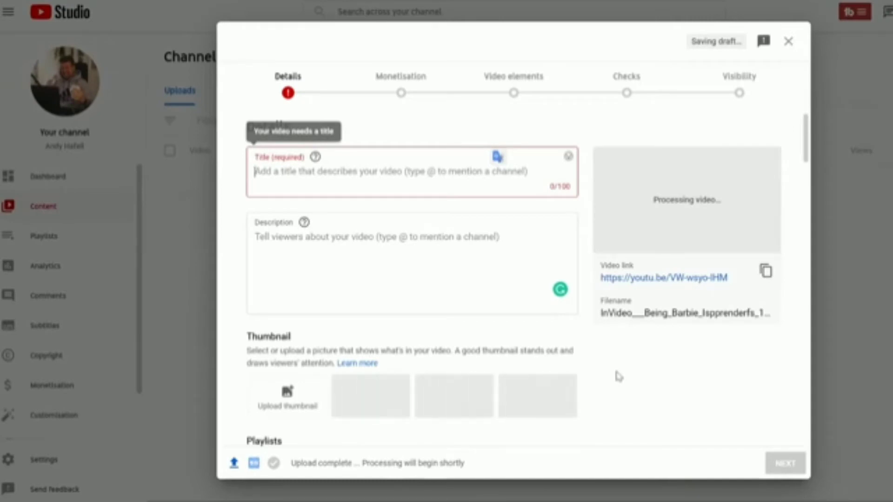
{"action": "left_click", "coordinate": [327, 194]}
{"action": "type", "text": "Being Barbie Isn't Perfect - Funny Stor"}
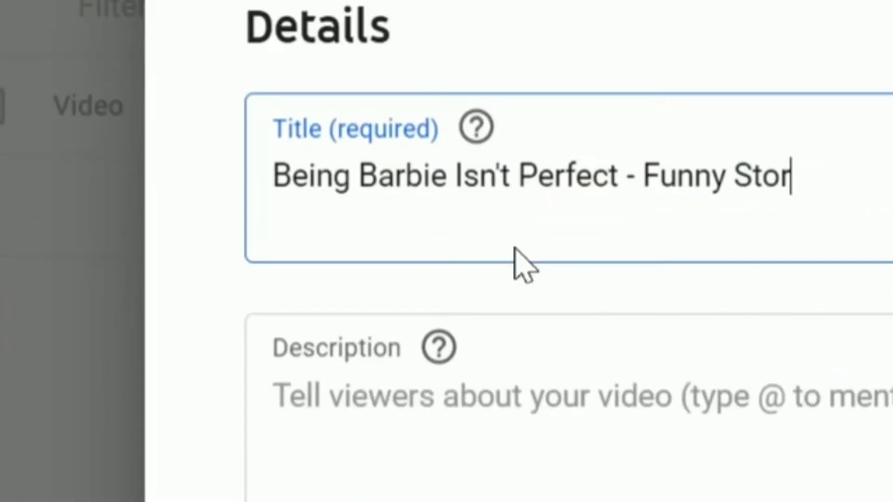
{"action": "left_click", "coordinate": [615, 391]}
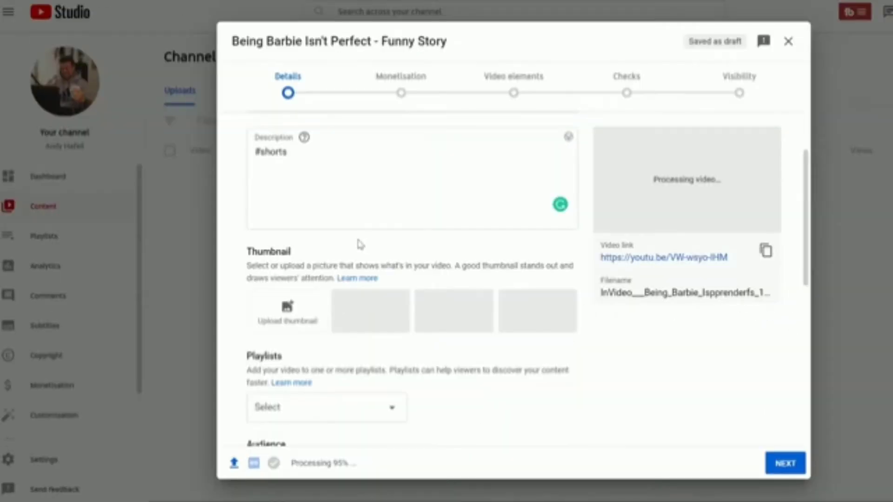
Step: Expand the additional upload details and clear all the existing make-money tags from the video
{"action": "scroll", "coordinate": [362, 245], "scroll_direction": "down", "scroll_amount": 8}
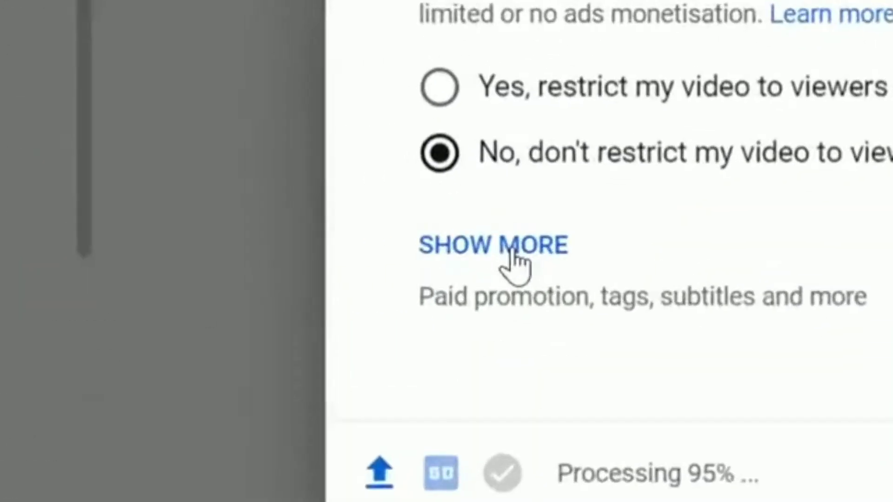
{"action": "left_click", "coordinate": [279, 390]}
{"action": "scroll", "coordinate": [522, 223], "scroll_direction": "down", "scroll_amount": 5}
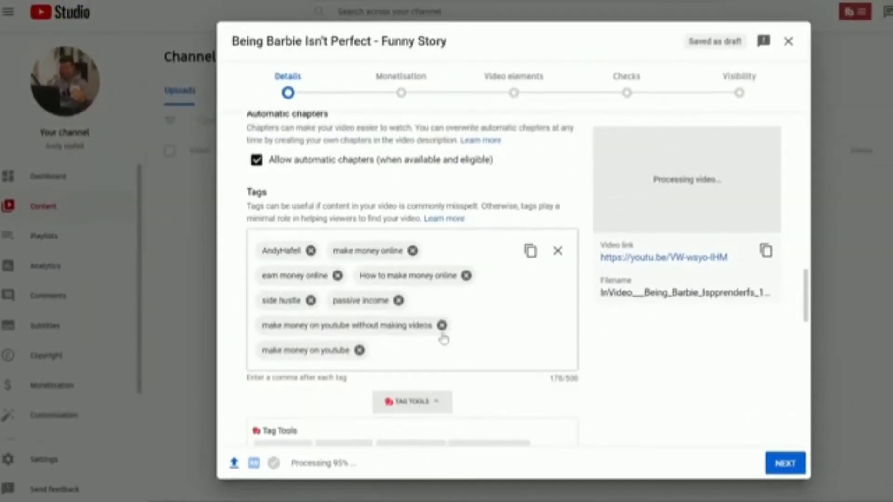
{"action": "left_click", "coordinate": [558, 252]}
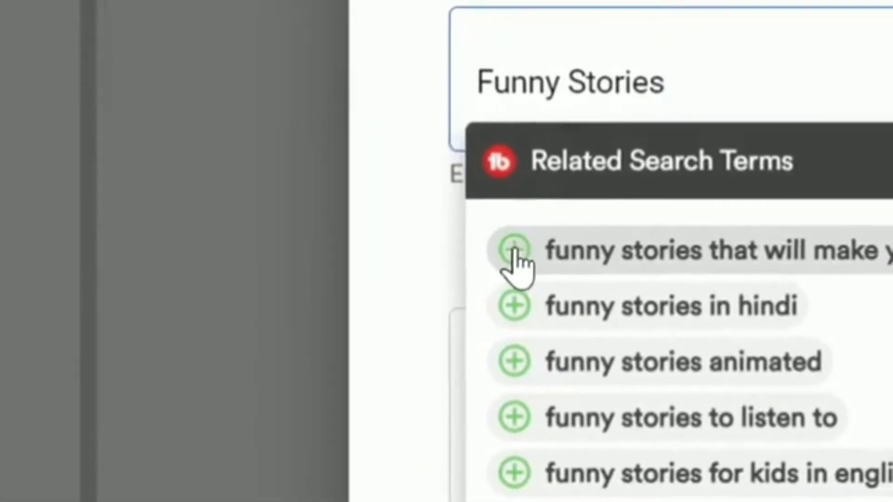
Step: Add the suggested "funny stories" tags ending in "that will make you laugh", "animated", "to listen to", "for kids in english" and "in english"
{"action": "left_click", "coordinate": [389, 252]}
{"action": "left_click", "coordinate": [497, 333]}
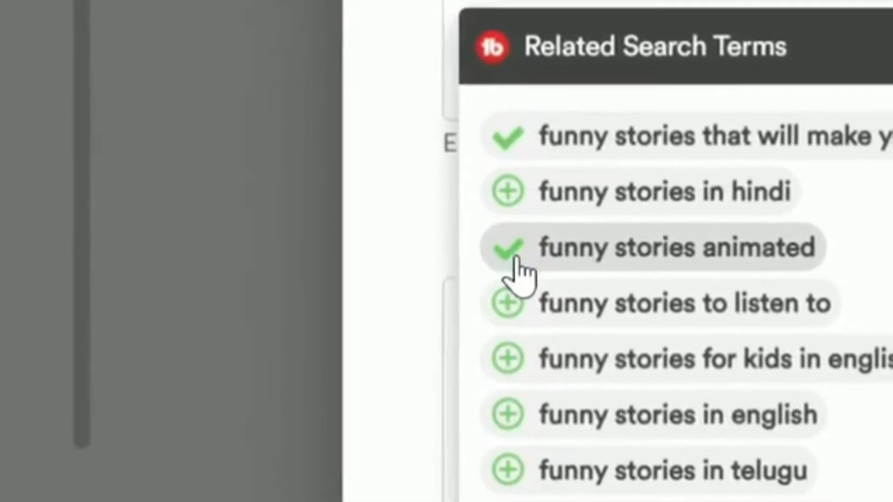
{"action": "left_click", "coordinate": [504, 388]}
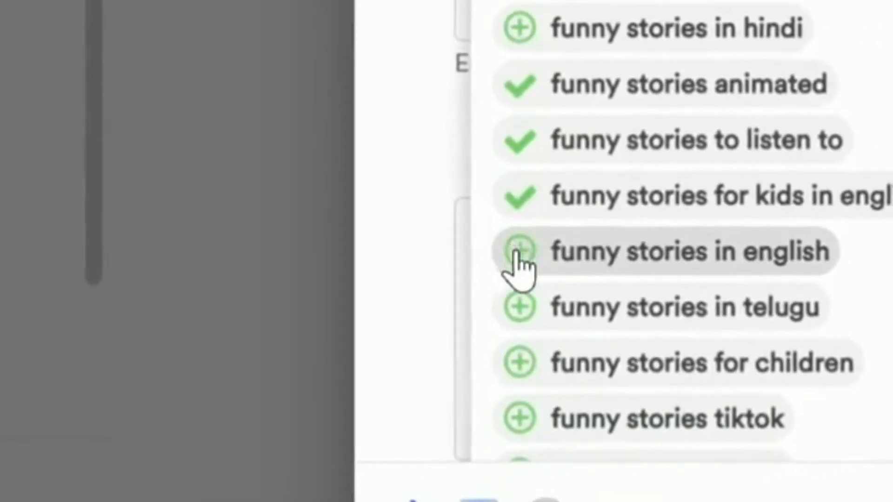
{"action": "left_click", "coordinate": [517, 302]}
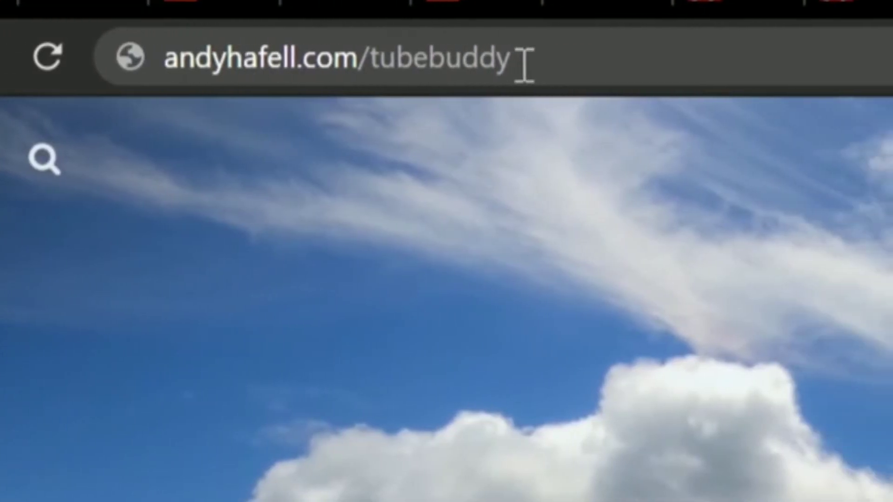
Step: Open the TubeBuddy website in the browser and look over its landing page and install options
{"action": "left_click", "coordinate": [635, 60]}
{"action": "key", "text": "Return"}
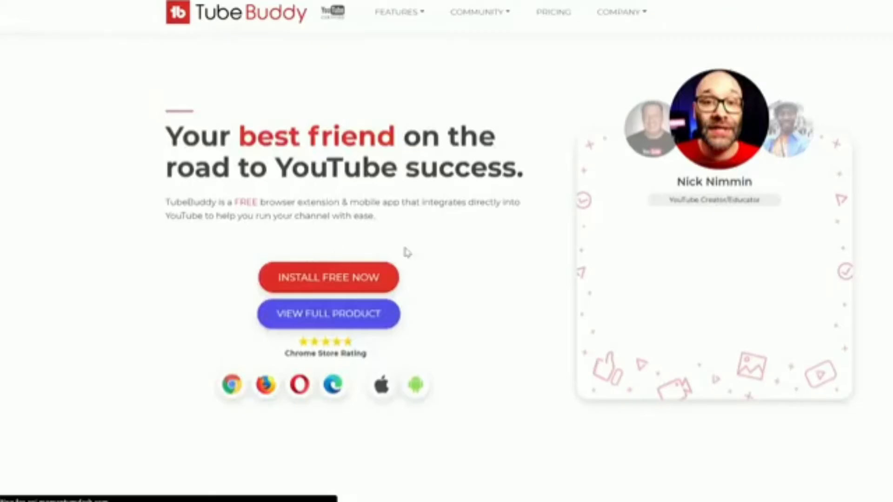
{"action": "scroll", "coordinate": [402, 240], "scroll_direction": "down", "scroll_amount": 2}
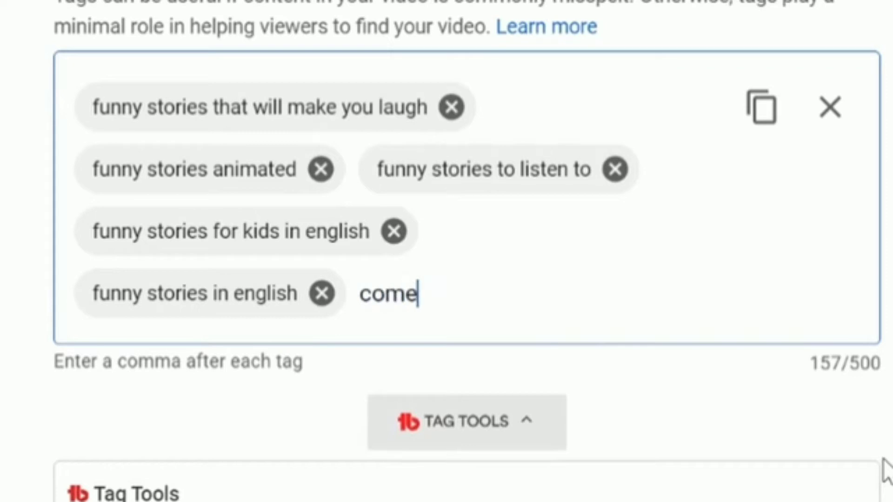
Step: Back in YouTube Studio, add the tags "comedy story", "shorts", "Barbie story" and "funny barbie story"
{"action": "type", "text": "bA"}
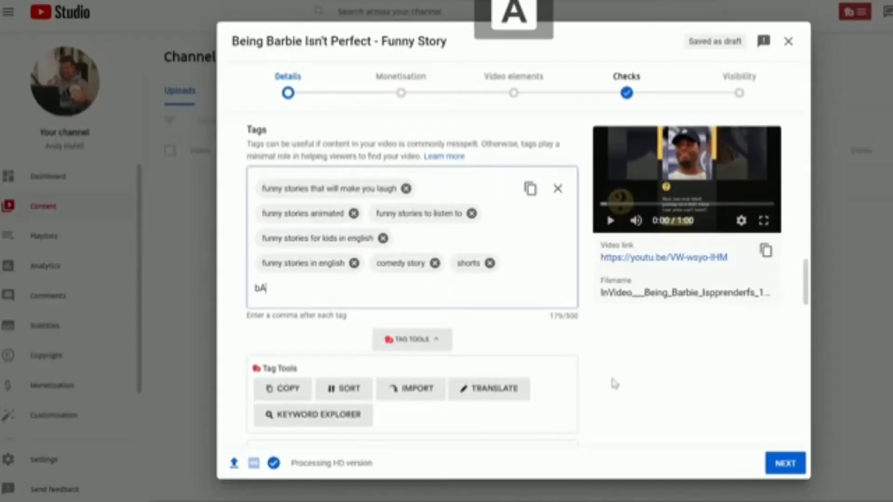
{"action": "key", "text": "Return"}
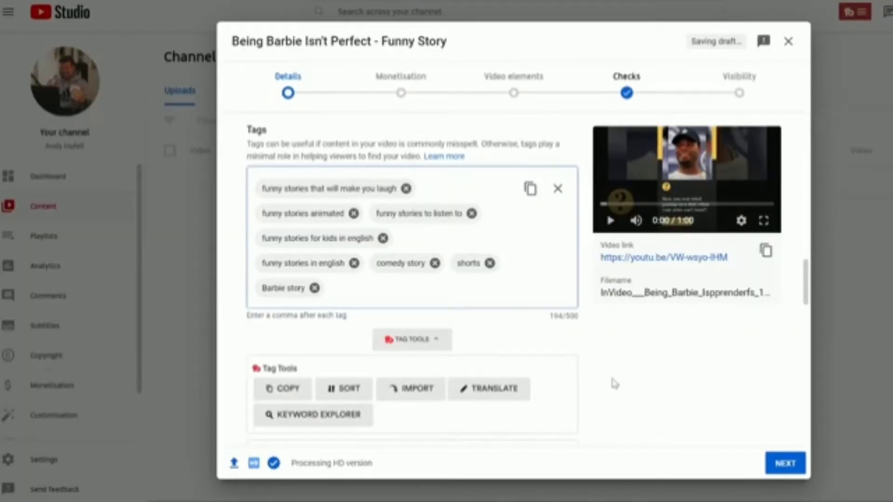
{"action": "type", "text": "funny barbie"}
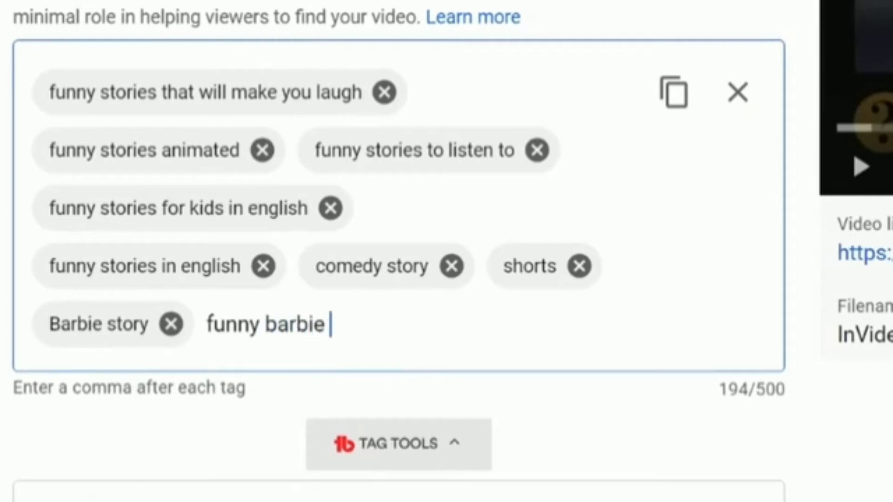
{"action": "type", "text": " sot"}
{"action": "key", "text": "Return"}
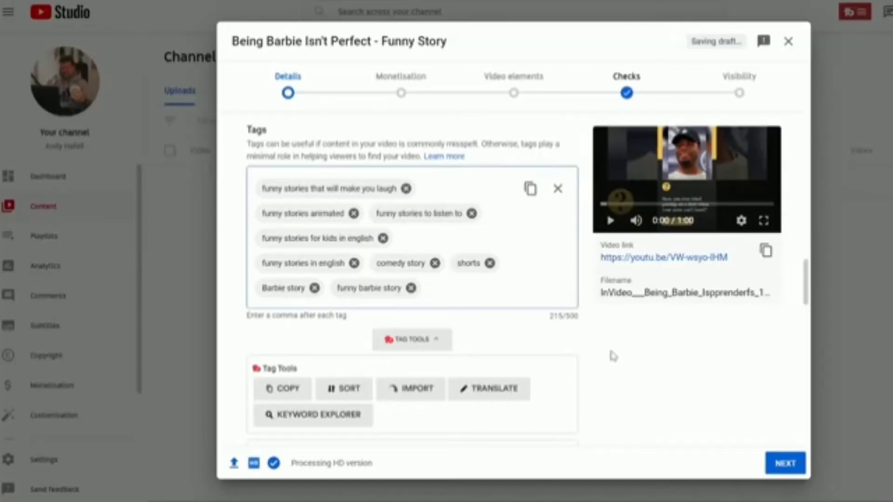
Step: Add the TubeBuddy recommended tags "funny video" and "barbie family" to the video
{"action": "scroll", "coordinate": [608, 345], "scroll_direction": "down", "scroll_amount": 4}
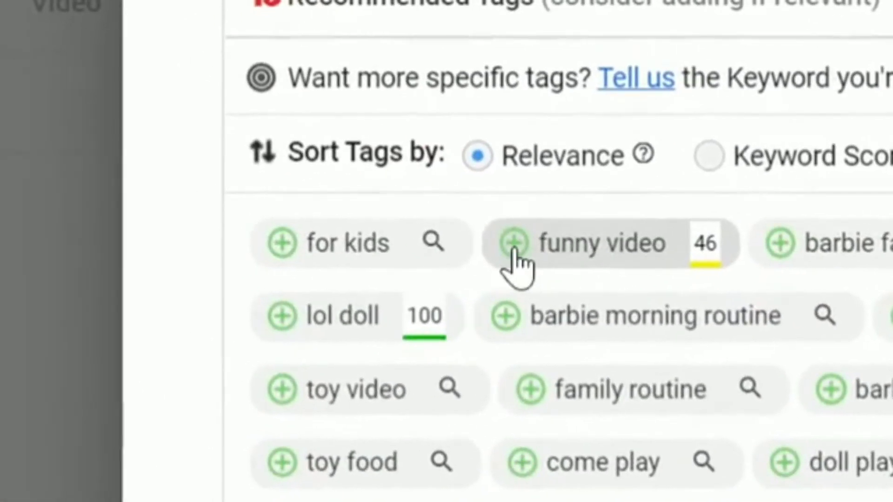
{"action": "left_click", "coordinate": [400, 263]}
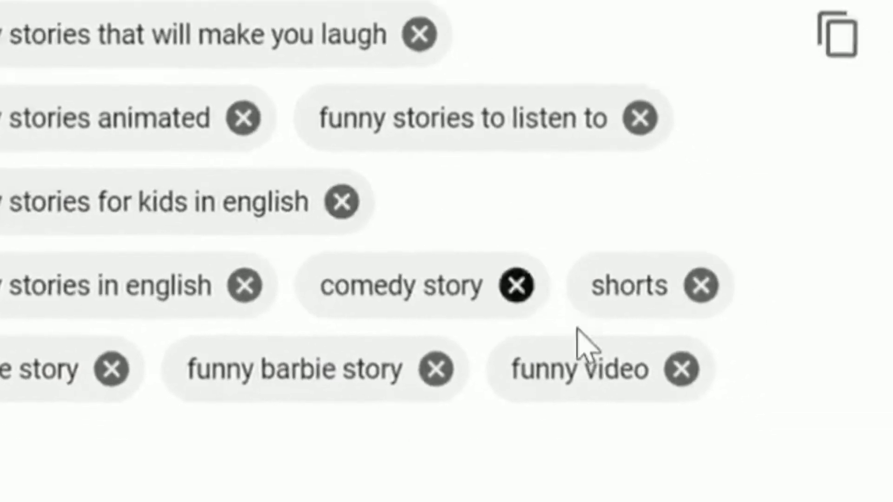
{"action": "scroll", "coordinate": [790, 316], "scroll_direction": "down", "scroll_amount": 5}
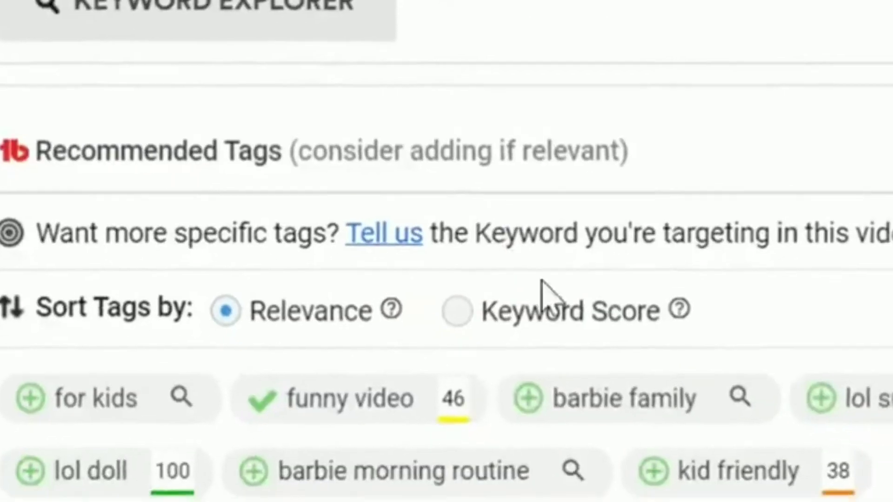
{"action": "left_click", "coordinate": [514, 257]}
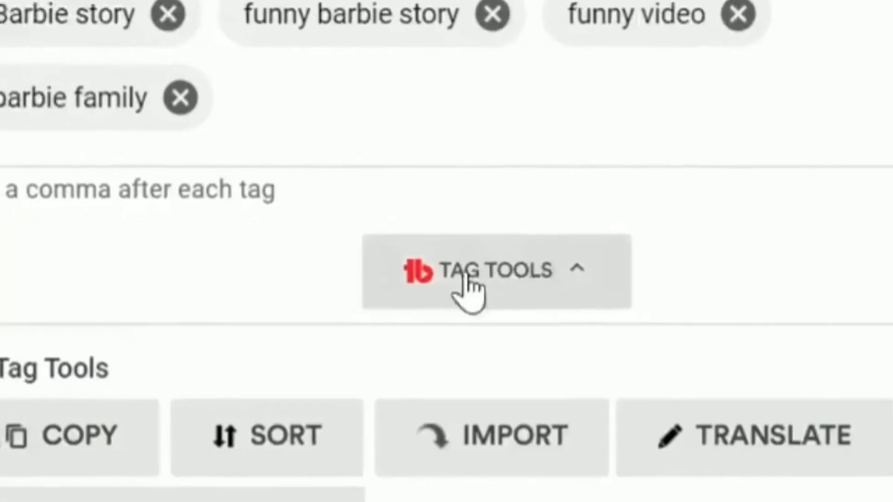
Step: Add the TubeBuddy recommended tag "barbie morning routine" to the video
{"action": "scroll", "coordinate": [464, 289], "scroll_direction": "down", "scroll_amount": 5}
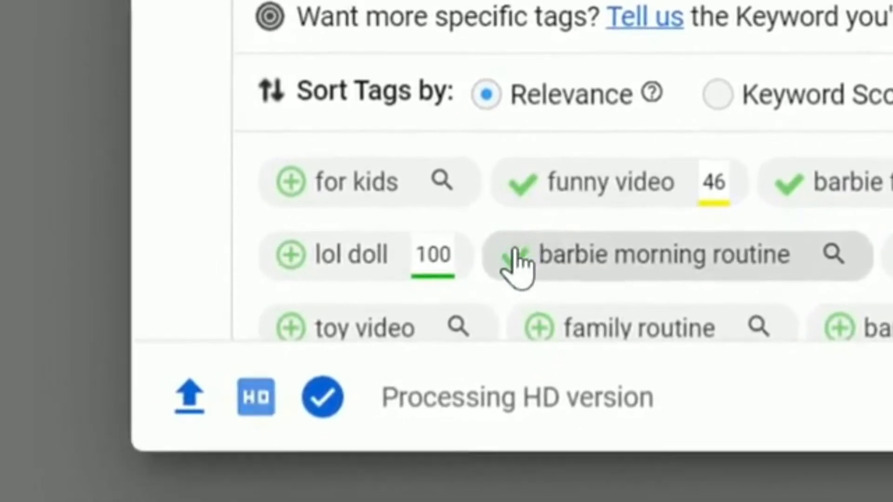
{"action": "left_click", "coordinate": [470, 285]}
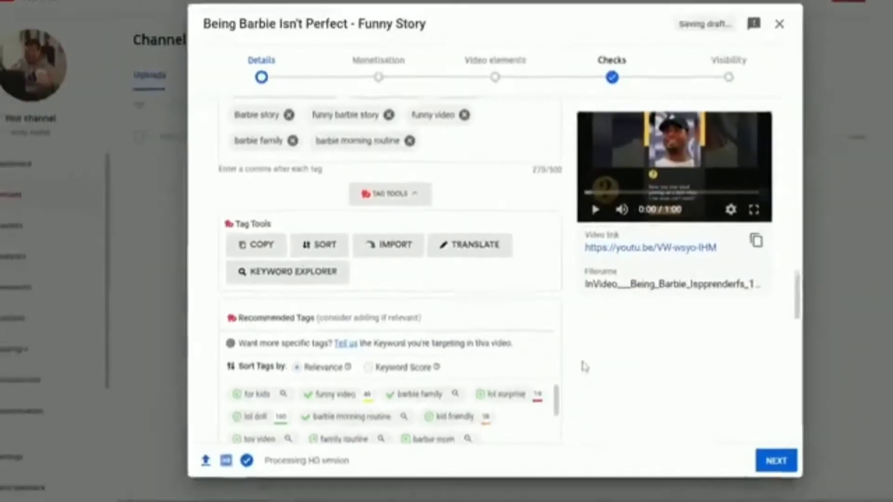
{"action": "scroll", "coordinate": [590, 364], "scroll_direction": "down", "scroll_amount": 3}
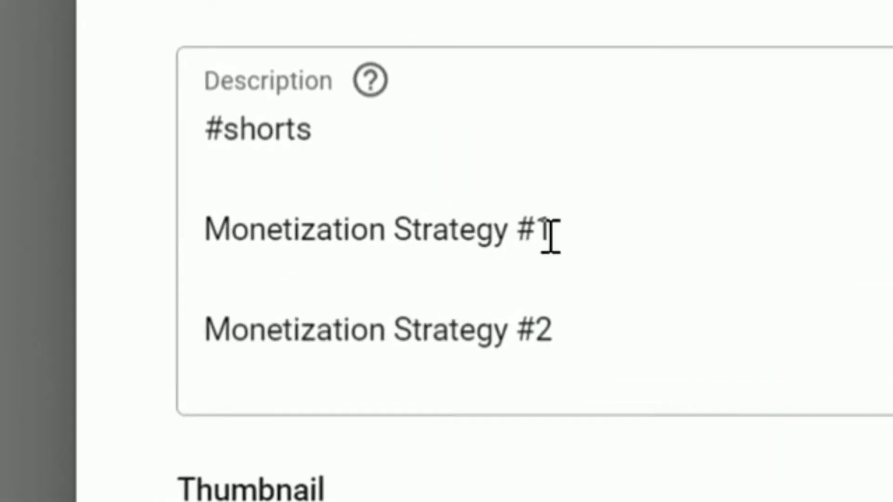
Step: Review the video description, highlighting the #shorts hashtag and the "Monetization Strategy #1" and "Monetization Strategy #2" lines
{"action": "left_click_drag", "start_coordinate": [548, 236], "coordinate": [191, 149]}
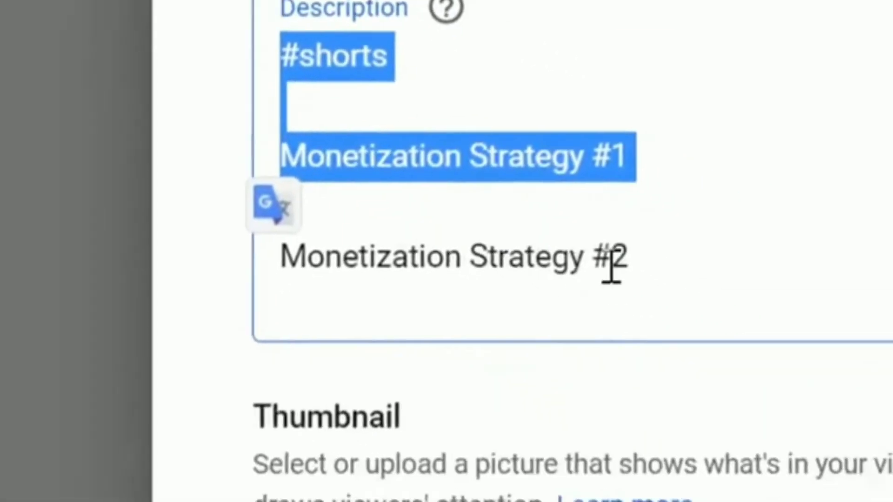
{"action": "left_click", "coordinate": [568, 350]}
{"action": "left_click_drag", "start_coordinate": [529, 249], "coordinate": [150, 250]}
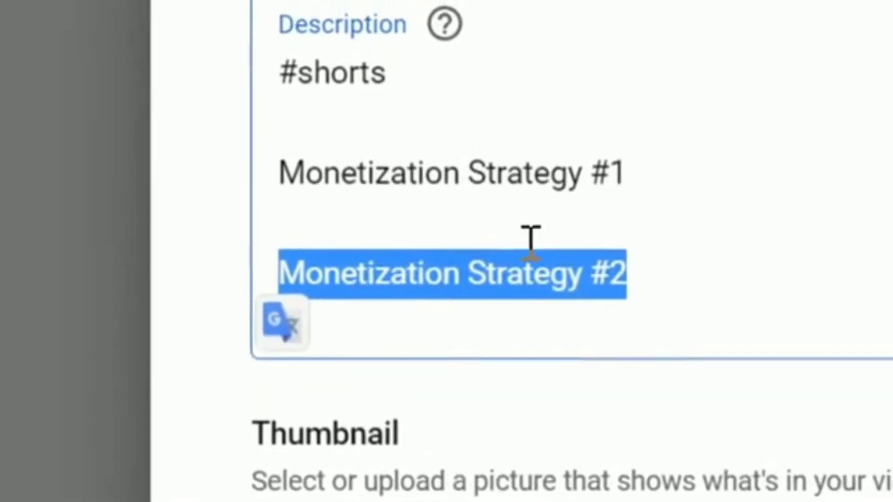
{"action": "left_click", "coordinate": [531, 240]}
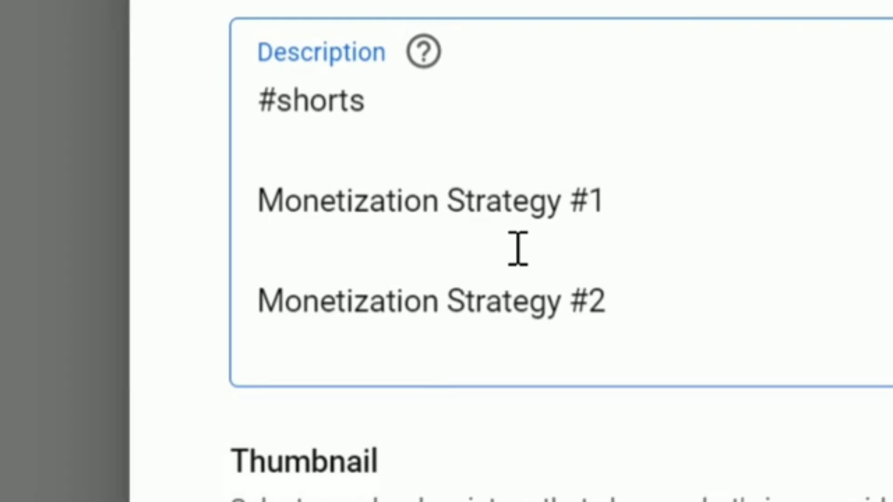
{"action": "left_click_drag", "start_coordinate": [398, 122], "coordinate": [269, 119]}
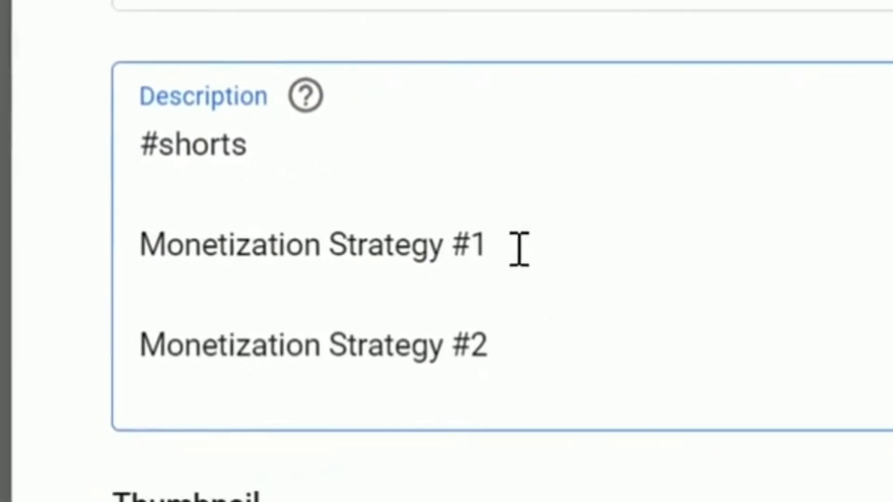
{"action": "left_click_drag", "start_coordinate": [518, 250], "coordinate": [277, 274]}
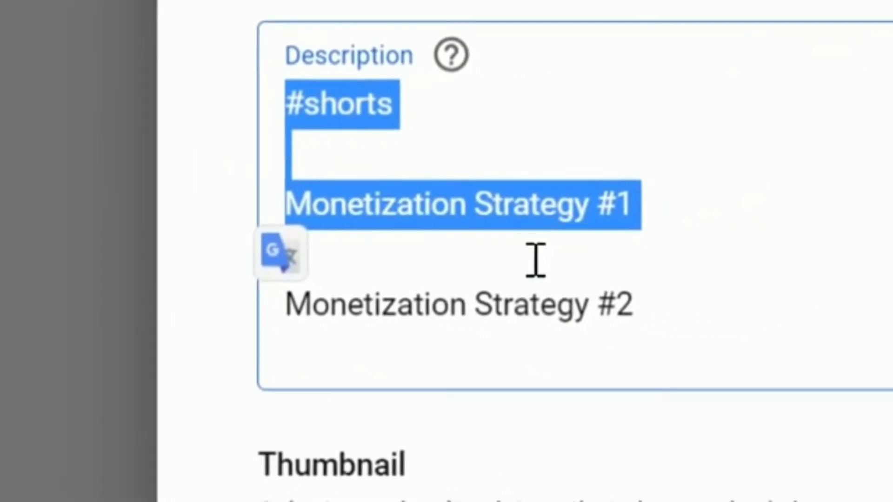
{"action": "left_click", "coordinate": [682, 280]}
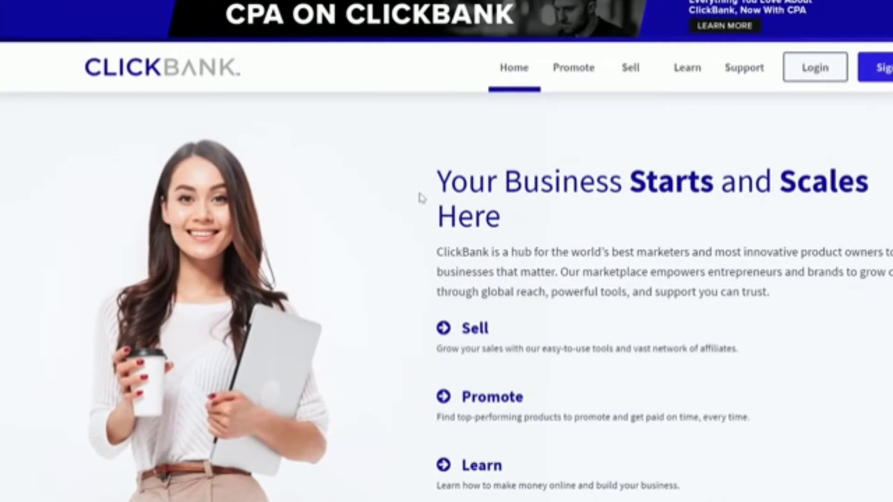
Step: On the ClickBank website, open the sign-up page and look through the free registration form and its password rules
{"action": "left_click", "coordinate": [881, 74]}
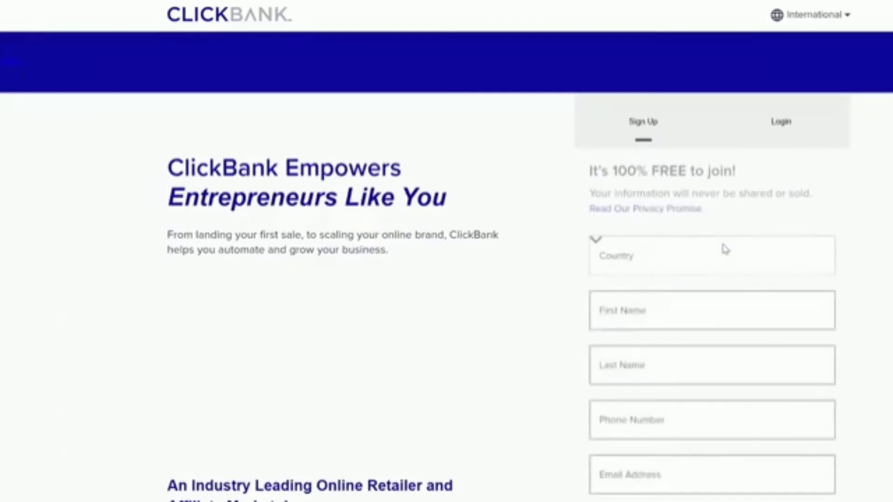
{"action": "scroll", "coordinate": [572, 240], "scroll_direction": "down", "scroll_amount": 1}
{"action": "scroll", "coordinate": [563, 214], "scroll_direction": "down", "scroll_amount": 4}
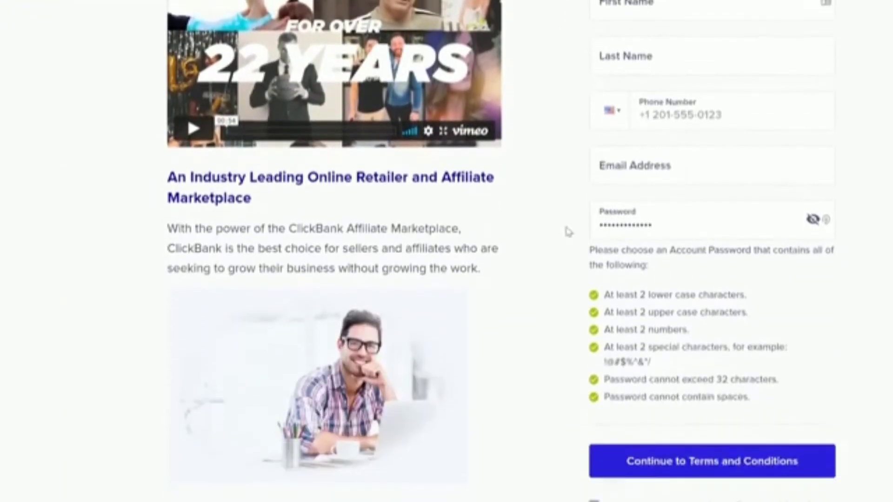
{"action": "scroll", "coordinate": [575, 279], "scroll_direction": "down", "scroll_amount": 5}
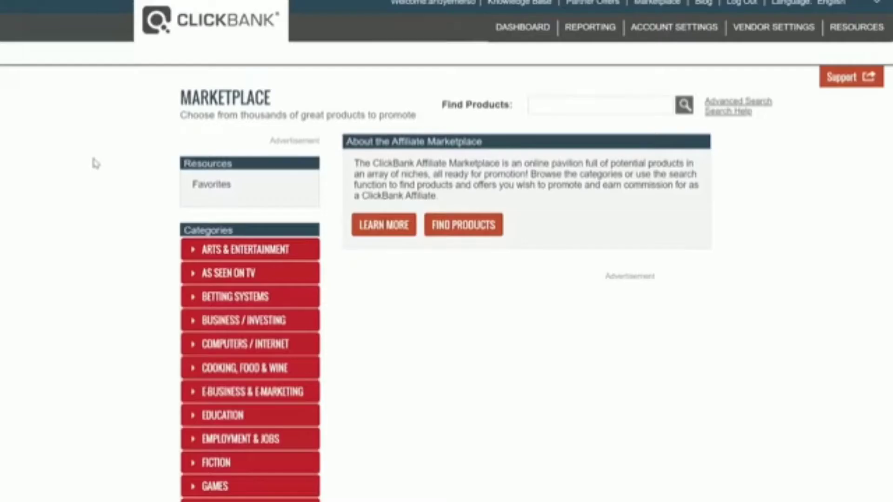
Step: Browse the ClickBank marketplace categories and search the marketplace for "comedy" products
{"action": "scroll", "coordinate": [105, 162], "scroll_direction": "down", "scroll_amount": 6}
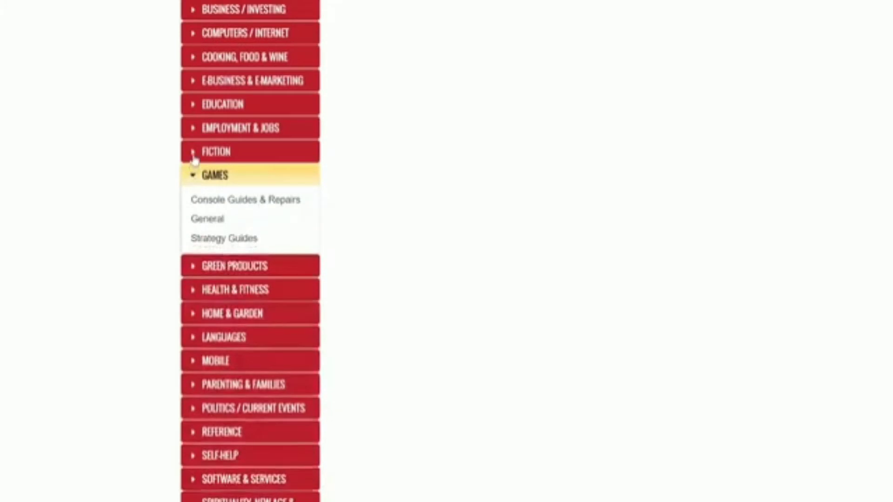
{"action": "scroll", "coordinate": [496, 219], "scroll_direction": "up", "scroll_amount": 5}
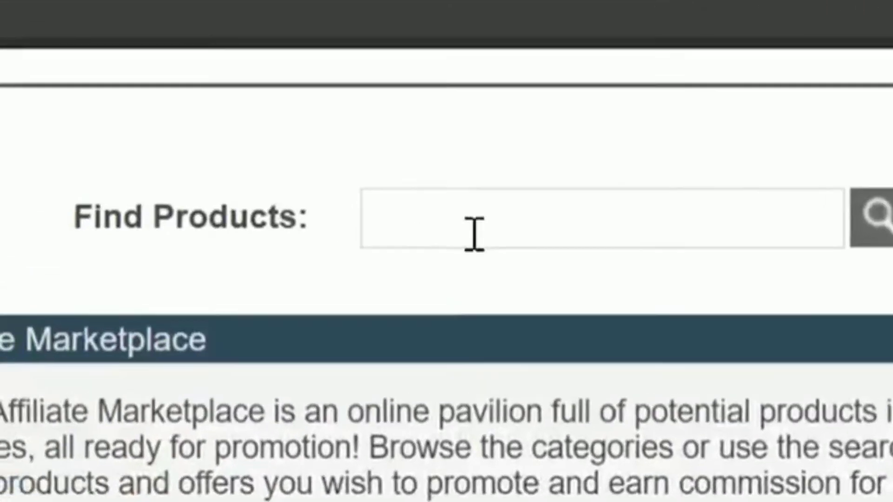
{"action": "left_click", "coordinate": [563, 47]}
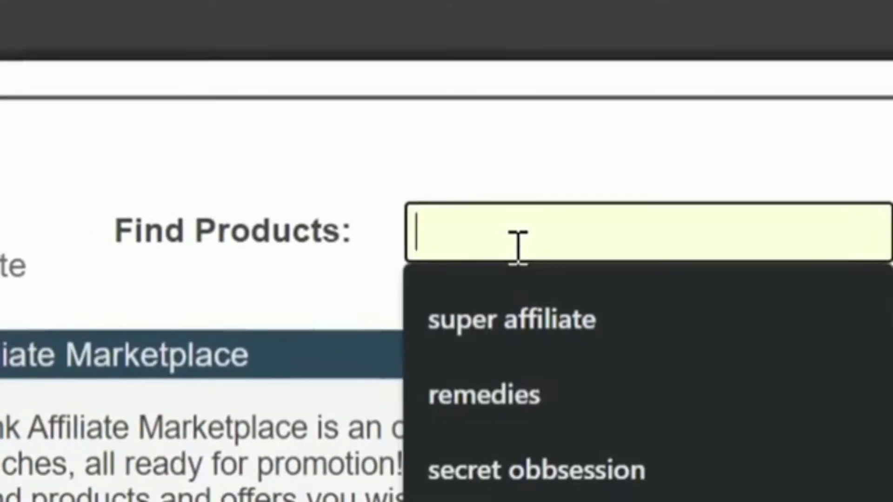
{"action": "type", "text": "comedy"}
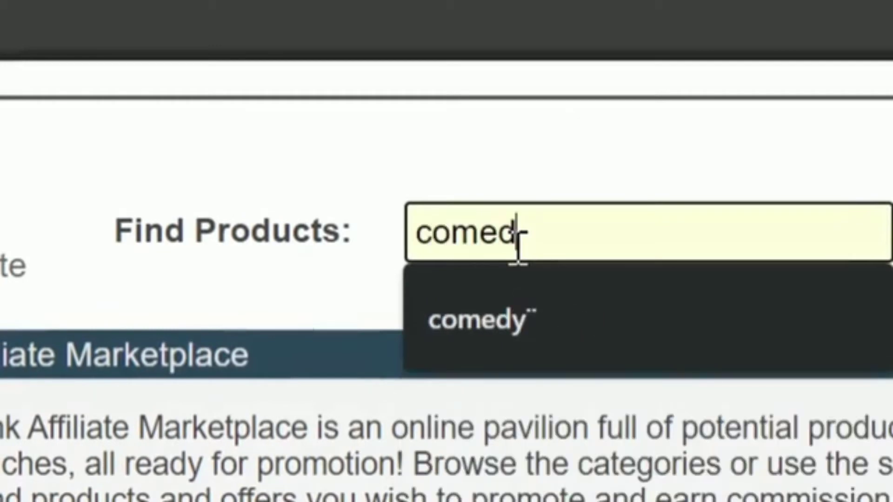
{"action": "key", "text": "Return"}
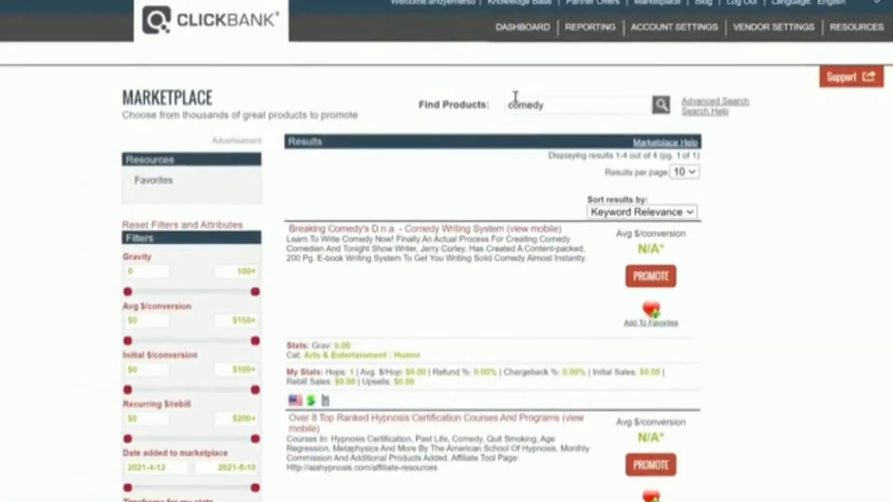
Step: Look through the comedy product results and sort them by Gravity, high to low
{"action": "scroll", "coordinate": [820, 458], "scroll_direction": "down", "scroll_amount": 10}
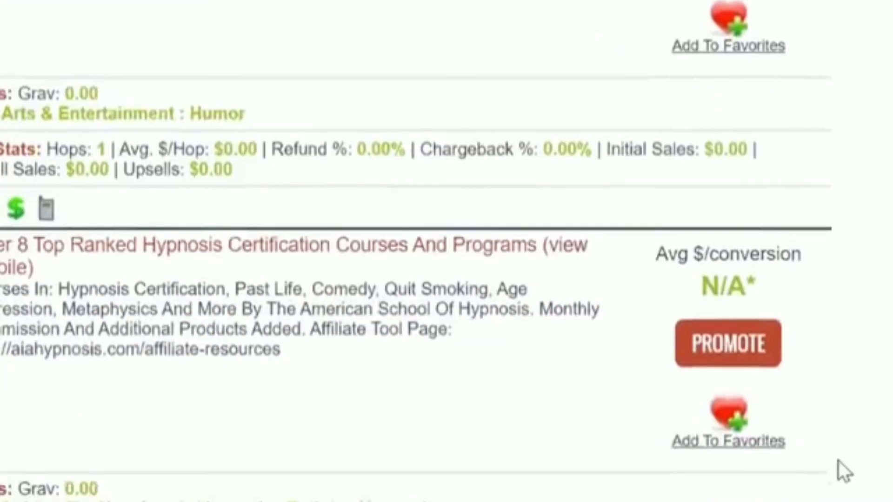
{"action": "scroll", "coordinate": [844, 451], "scroll_direction": "down", "scroll_amount": 3}
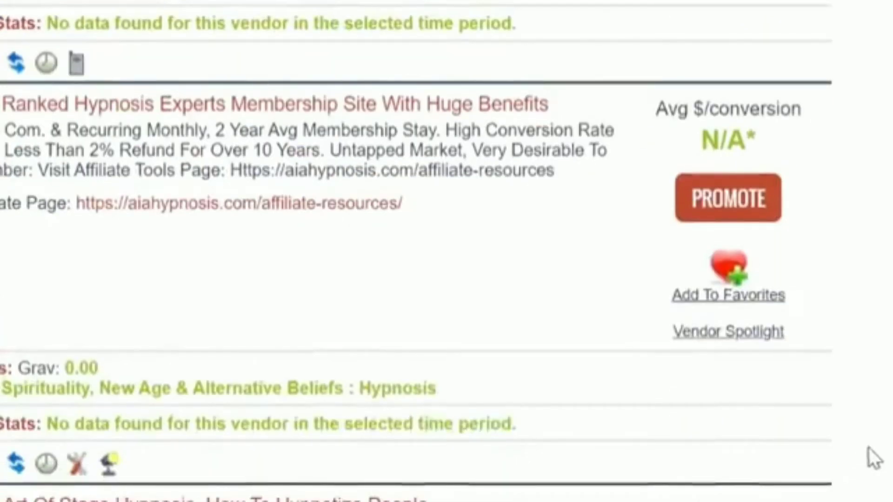
{"action": "scroll", "coordinate": [874, 458], "scroll_direction": "down", "scroll_amount": 4}
{"action": "scroll", "coordinate": [794, 385], "scroll_direction": "up", "scroll_amount": 17}
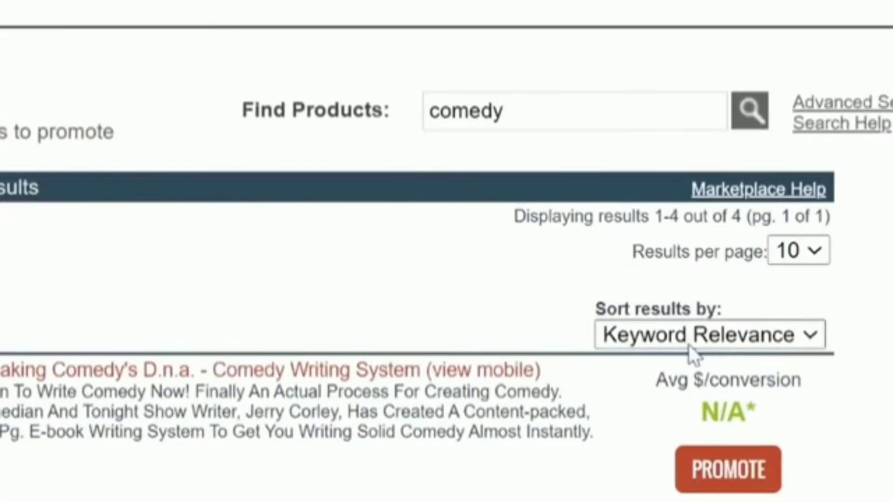
{"action": "left_click", "coordinate": [642, 494]}
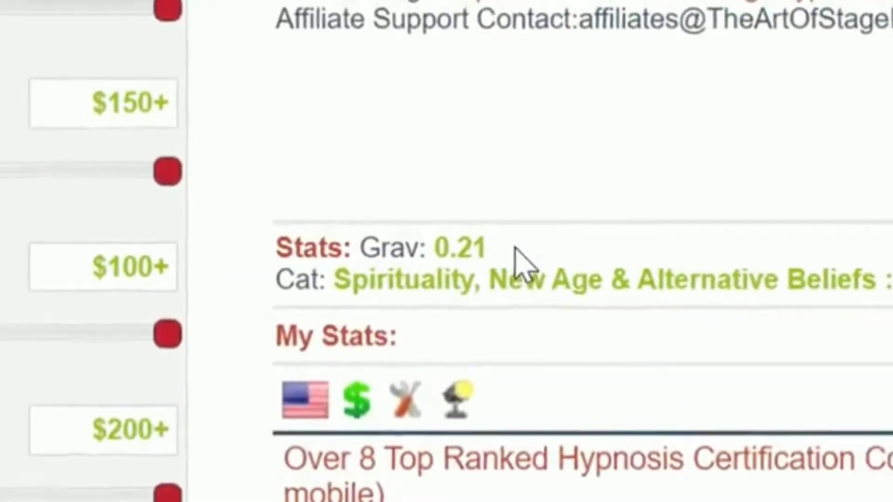
Step: Check the first result's gravity and highlight the author's name in the "Breaking Comedy's D.n.a. - Comedy Writing System" listing
{"action": "left_click_drag", "start_coordinate": [360, 301], "coordinate": [332, 302]}
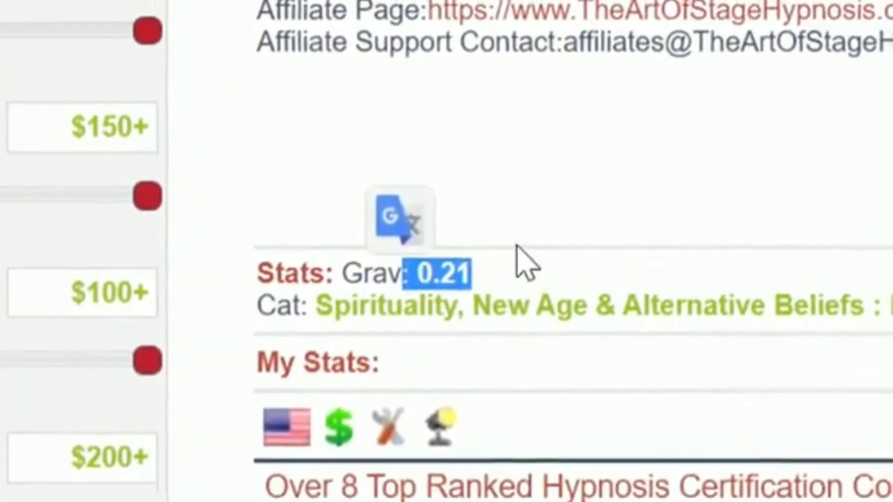
{"action": "left_click", "coordinate": [520, 255]}
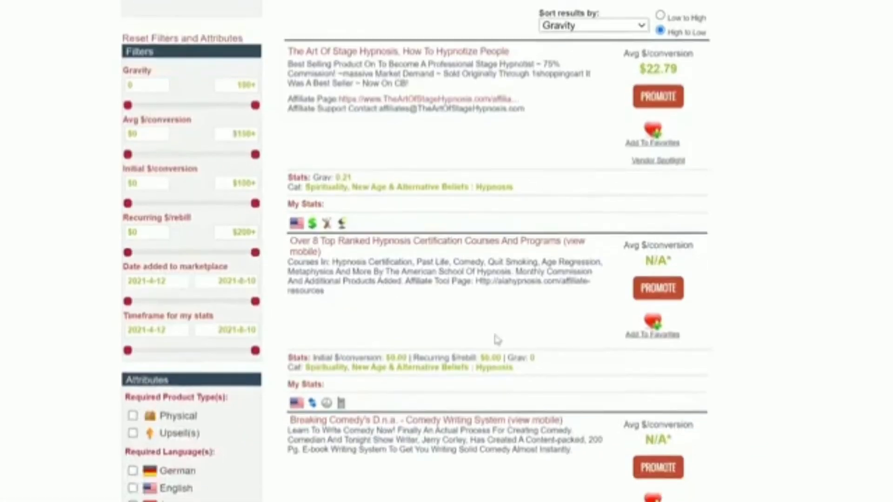
{"action": "scroll", "coordinate": [489, 326], "scroll_direction": "down", "scroll_amount": 7}
{"action": "scroll", "coordinate": [506, 338], "scroll_direction": "down", "scroll_amount": 1}
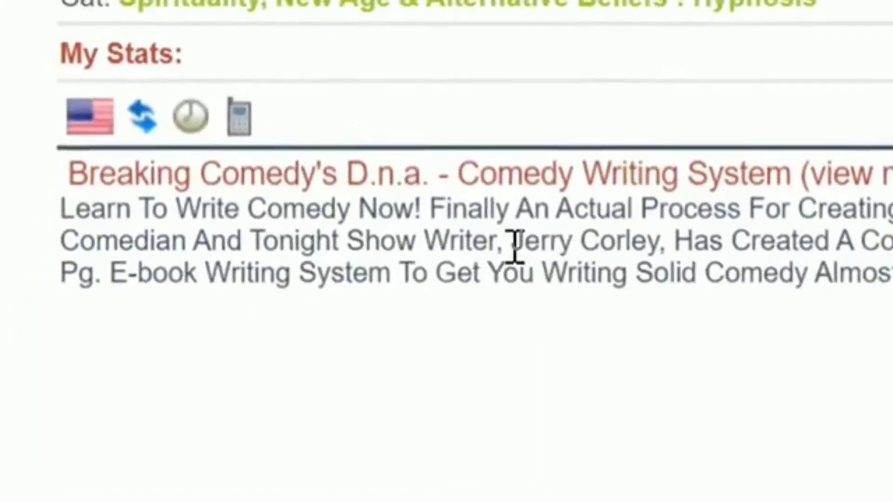
{"action": "left_click_drag", "start_coordinate": [698, 304], "coordinate": [804, 306]}
{"action": "left_click_drag", "start_coordinate": [542, 246], "coordinate": [582, 239]}
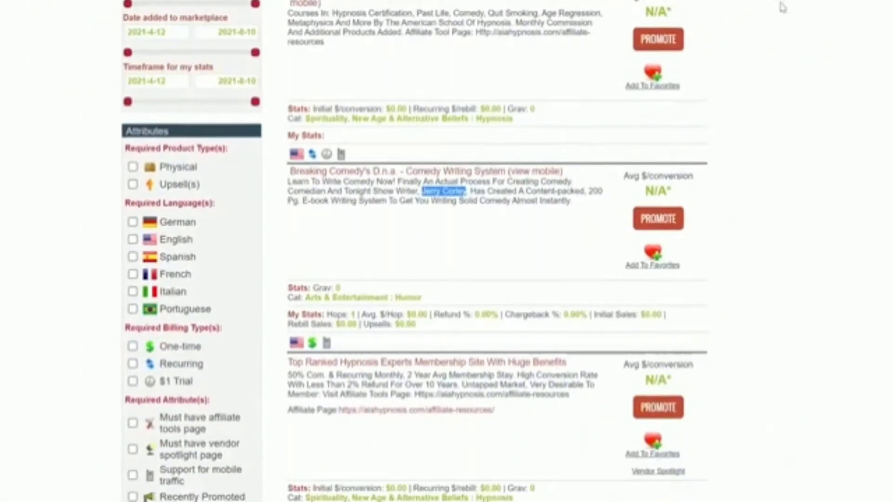
{"action": "key", "text": "ctrl+t"}
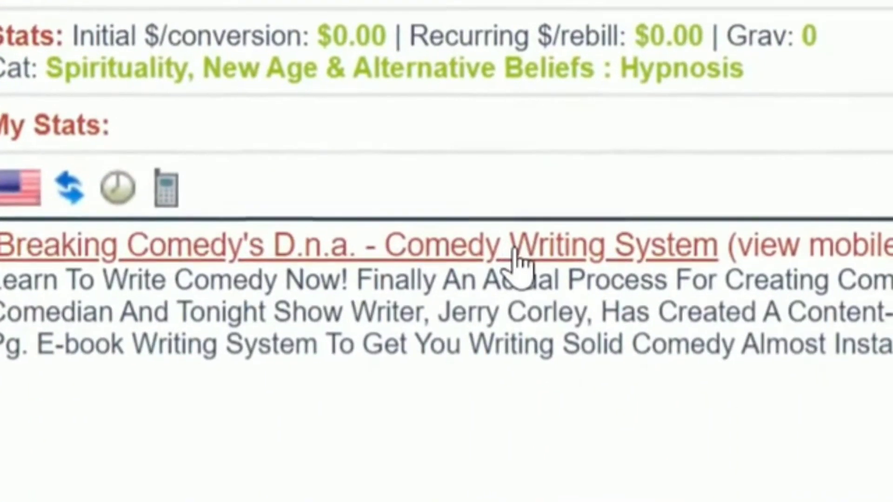
Step: Open the "Breaking Comedy's D.n.a." sales page and read through it, plus look over the author's YouTube channel videos
{"action": "left_click", "coordinate": [518, 258]}
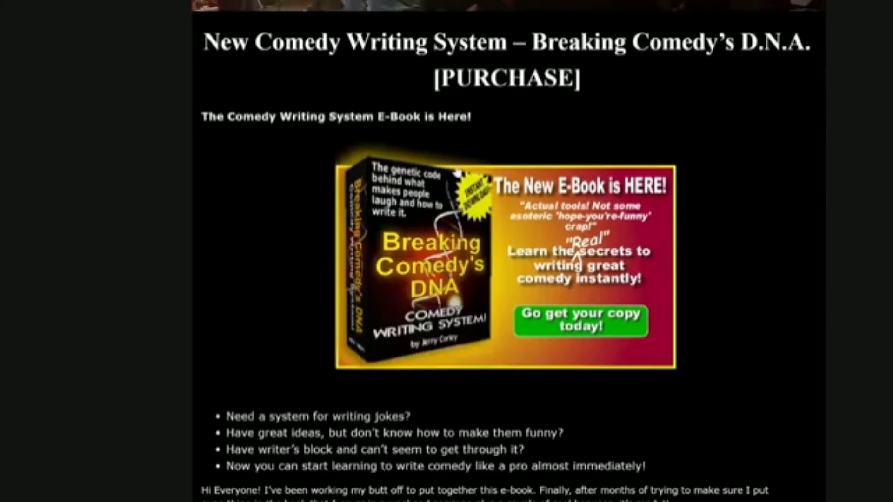
{"action": "scroll", "coordinate": [489, 246], "scroll_direction": "down", "scroll_amount": 5}
{"action": "scroll", "coordinate": [501, 275], "scroll_direction": "down", "scroll_amount": 5}
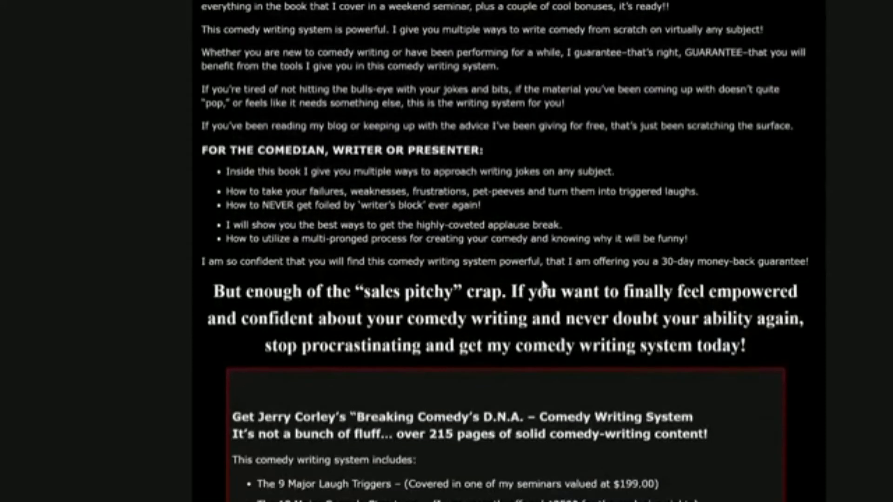
{"action": "scroll", "coordinate": [542, 281], "scroll_direction": "down", "scroll_amount": 9}
{"action": "scroll", "coordinate": [542, 242], "scroll_direction": "down", "scroll_amount": 3}
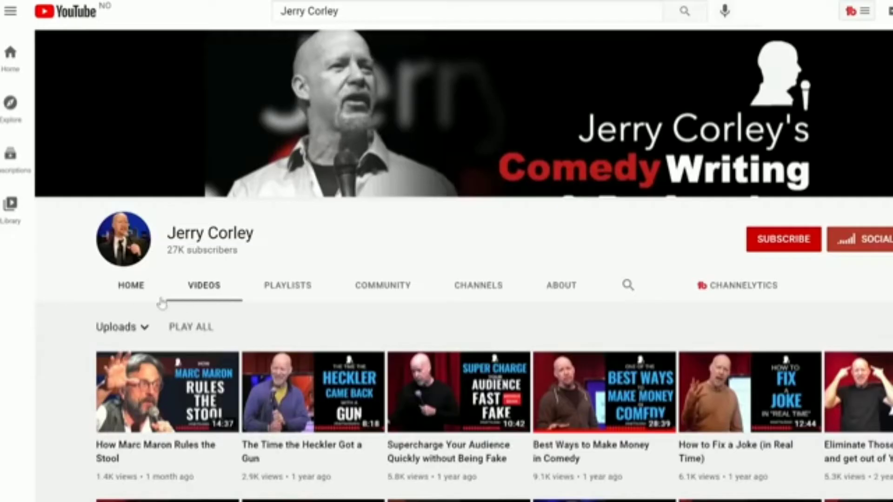
{"action": "scroll", "coordinate": [305, 271], "scroll_direction": "down", "scroll_amount": 2}
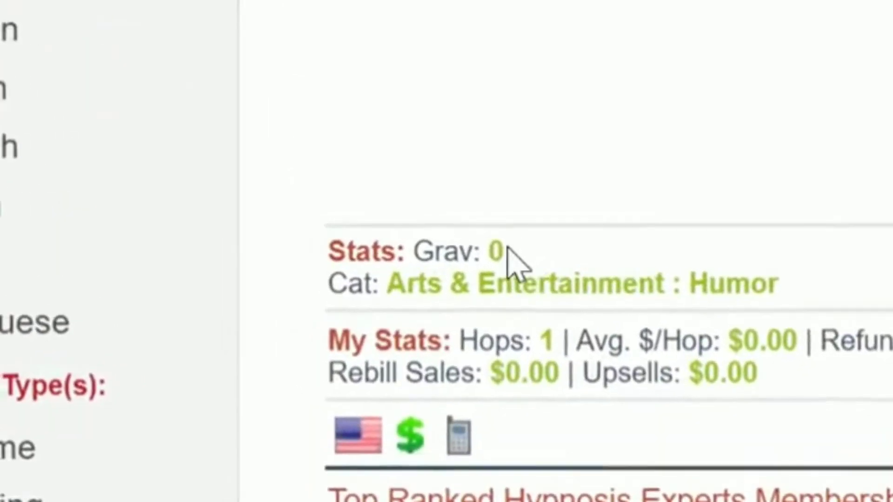
Step: Check the gravity statistic of the "Breaking Comedy's D.n.a." product in the ClickBank marketplace results
{"action": "left_click_drag", "start_coordinate": [506, 251], "coordinate": [419, 256]}
{"action": "mouse_move", "coordinate": [550, 252]}
{"action": "left_mouse_down"}
{"action": "mouse_move", "coordinate": [496, 250]}
{"action": "mouse_move", "coordinate": [534, 248]}
{"action": "left_mouse_up"}
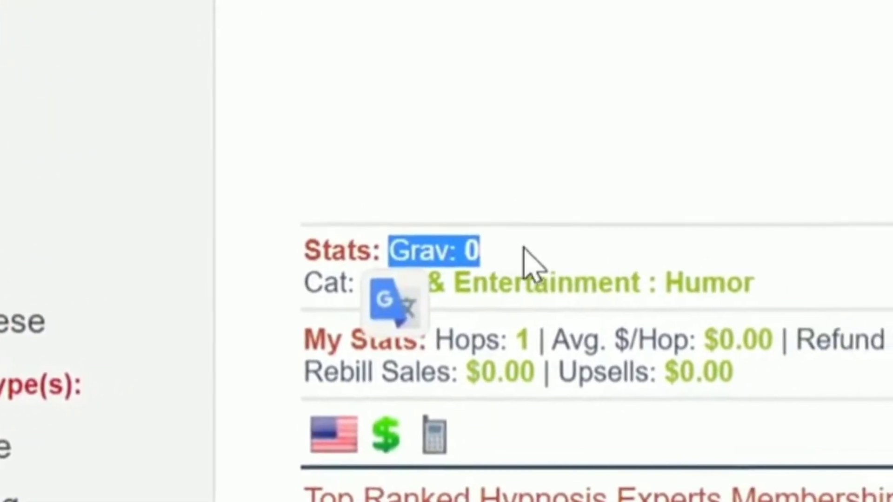
{"action": "left_click", "coordinate": [663, 242]}
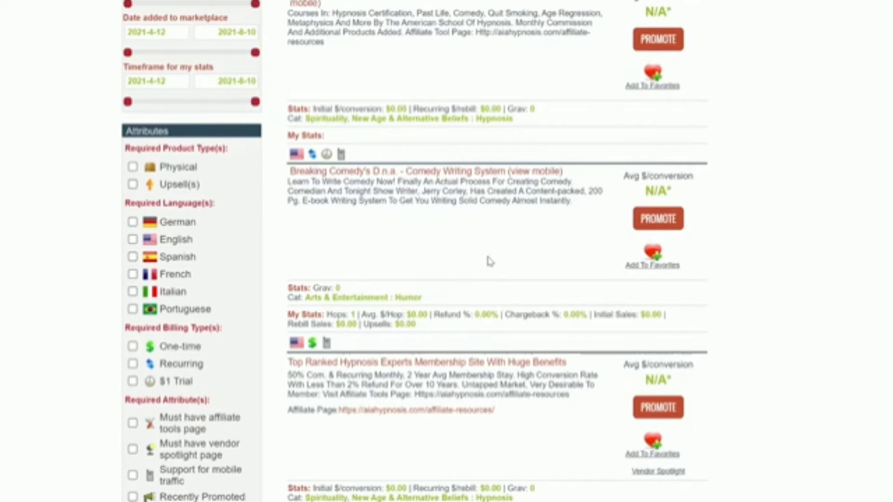
Step: Generate the HopLink for promoting "Breaking Comedy's D.n.a." with the prefilled account nickname and select the encrypted link
{"action": "left_click", "coordinate": [653, 222]}
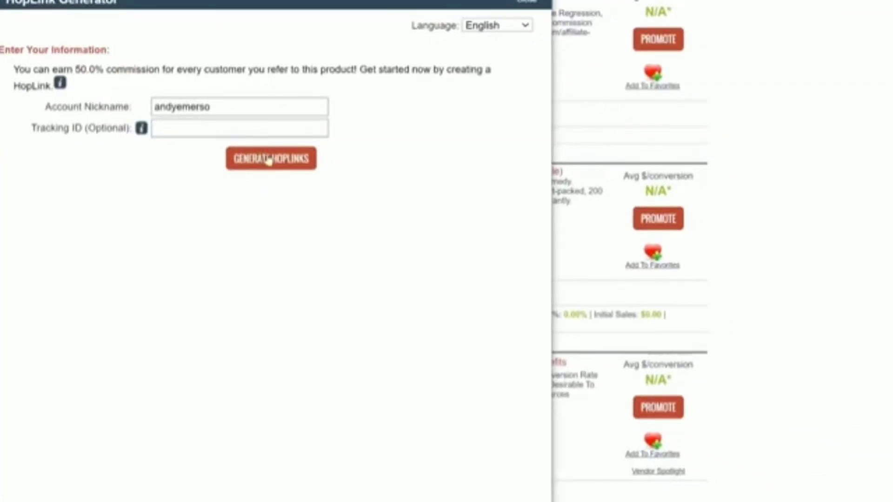
{"action": "left_click", "coordinate": [277, 161]}
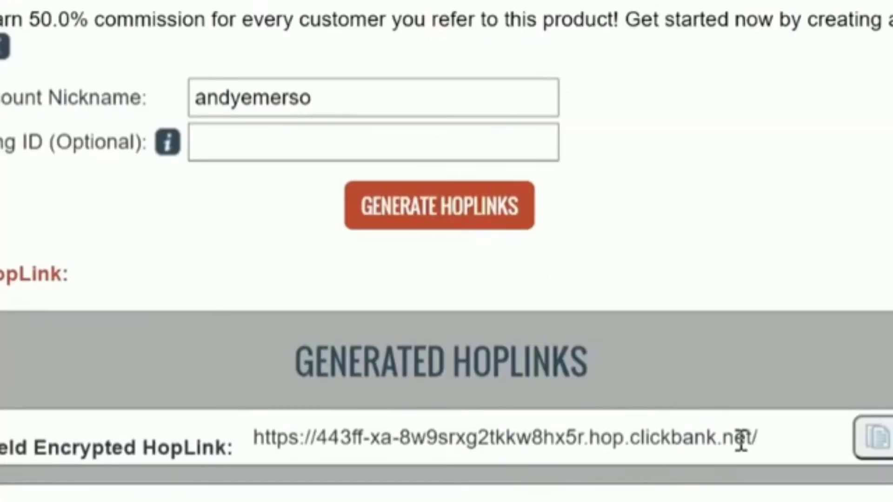
{"action": "left_click_drag", "start_coordinate": [733, 439], "coordinate": [258, 439]}
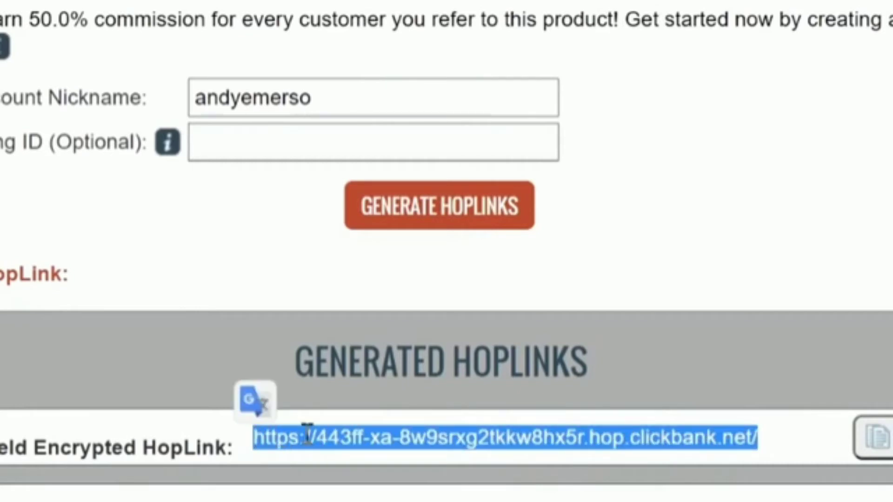
Step: Copy the generated encrypted HopLink and read through the "Breaking Comedy's D.N.A." sales page, from the e-book pitch to the contents and pricing
{"action": "left_click", "coordinate": [876, 437]}
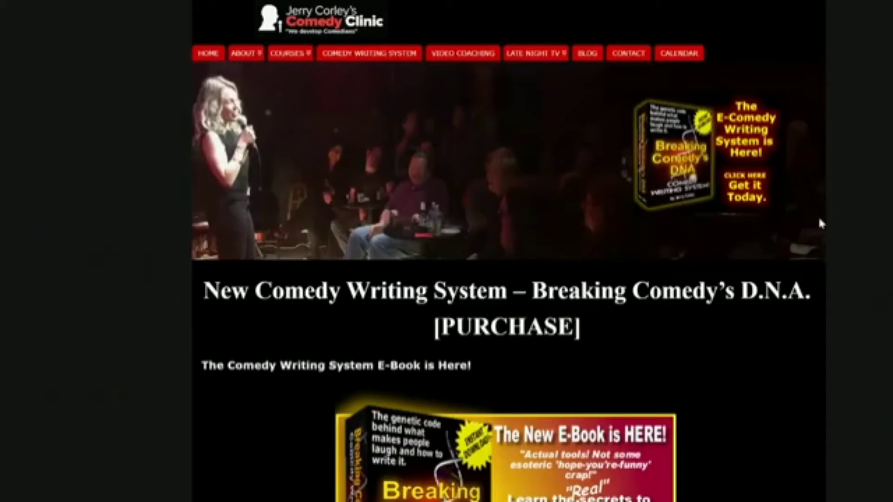
{"action": "scroll", "coordinate": [838, 221], "scroll_direction": "down", "scroll_amount": 3}
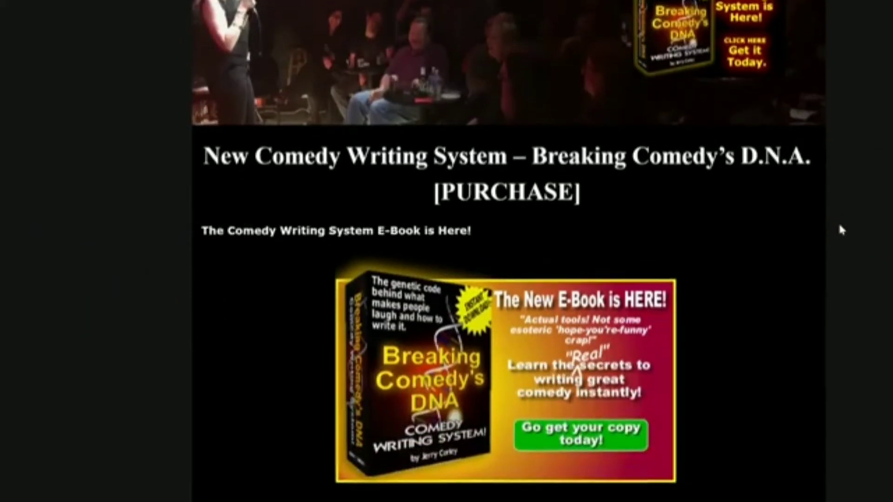
{"action": "scroll", "coordinate": [821, 224], "scroll_direction": "down", "scroll_amount": 1}
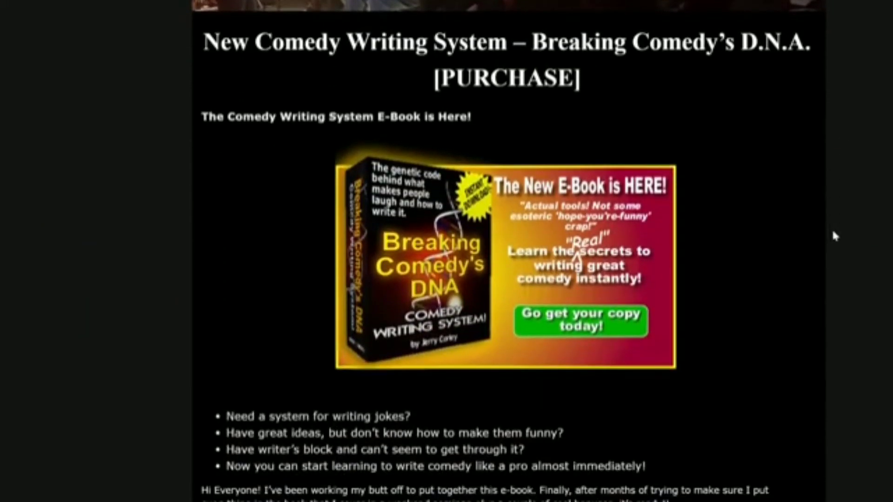
{"action": "scroll", "coordinate": [833, 234], "scroll_direction": "down", "scroll_amount": 15}
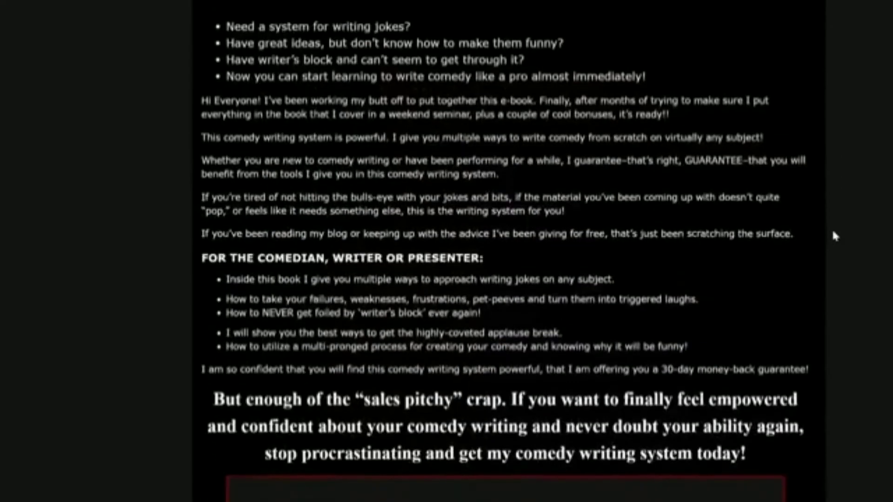
{"action": "scroll", "coordinate": [836, 236], "scroll_direction": "down", "scroll_amount": 7}
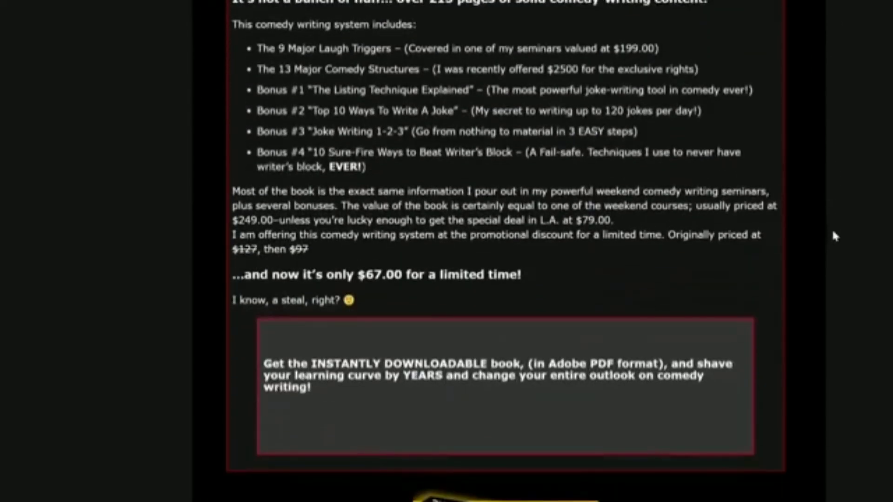
{"action": "scroll", "coordinate": [558, 247], "scroll_direction": "up", "scroll_amount": 20}
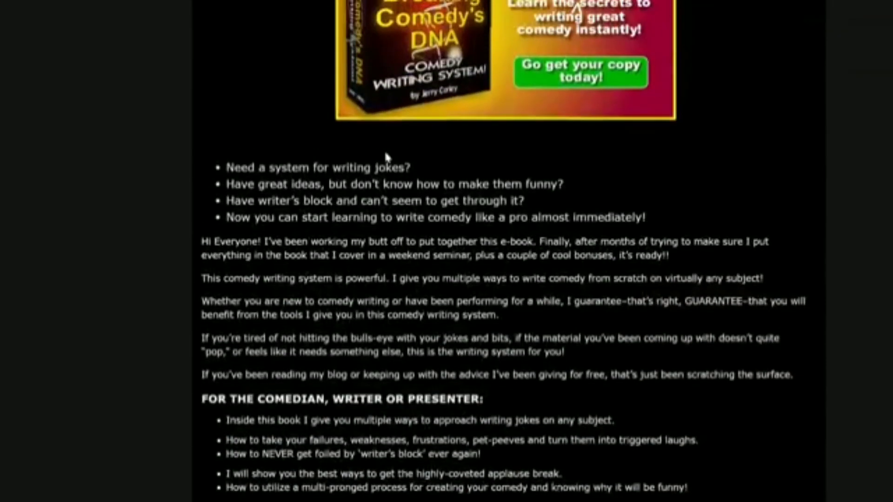
{"action": "scroll", "coordinate": [476, 255], "scroll_direction": "up", "scroll_amount": 3}
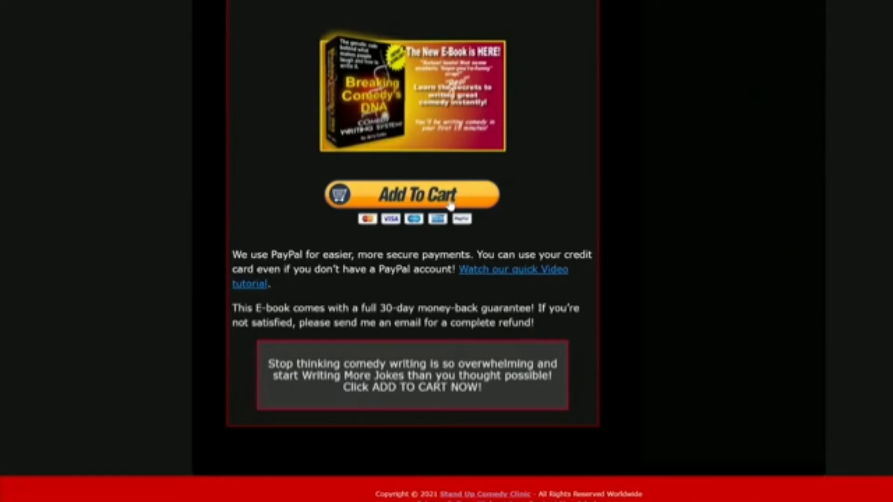
Step: Open the checkout for the "Breaking Comedy's DNA" e-book and highlight its price in the order summary
{"action": "left_click", "coordinate": [449, 199]}
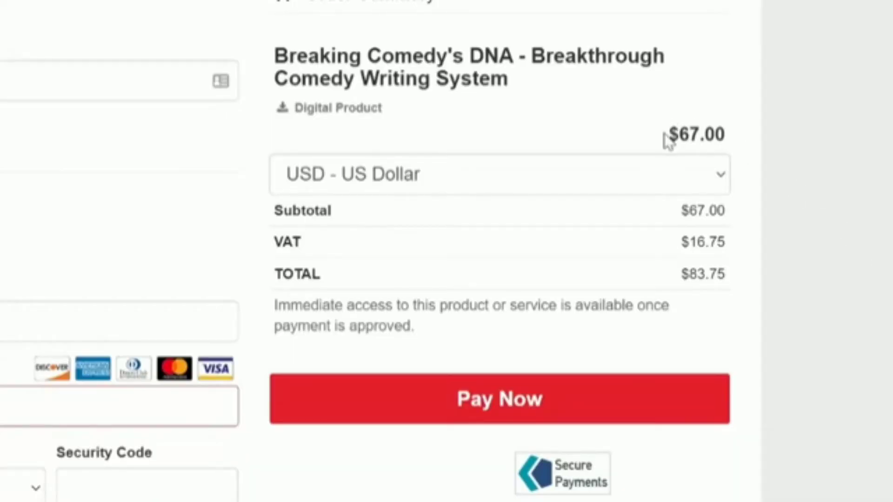
{"action": "left_click_drag", "start_coordinate": [667, 134], "coordinate": [726, 134]}
{"action": "left_click", "coordinate": [807, 172]}
{"action": "left_click_drag", "start_coordinate": [725, 134], "coordinate": [668, 136]}
{"action": "left_click", "coordinate": [815, 163]}
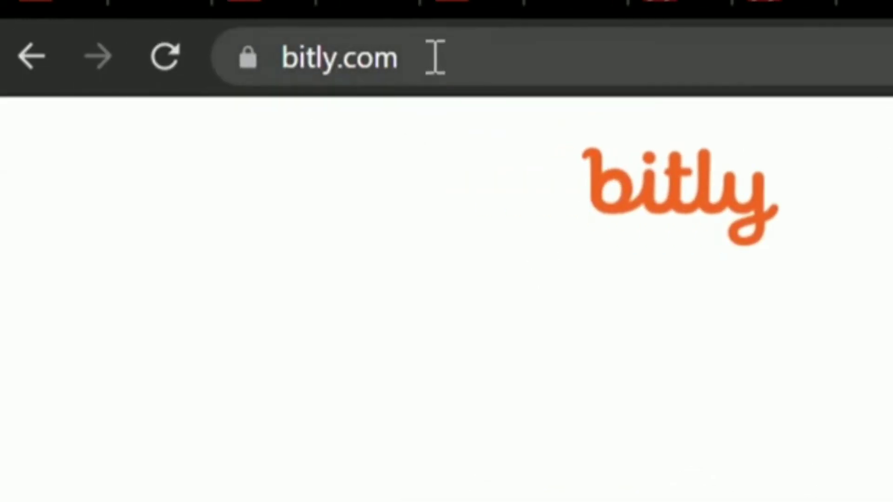
Step: Shorten the copied ClickBank HopLink on bitly.com and copy the resulting short link
{"action": "left_click", "coordinate": [273, 64]}
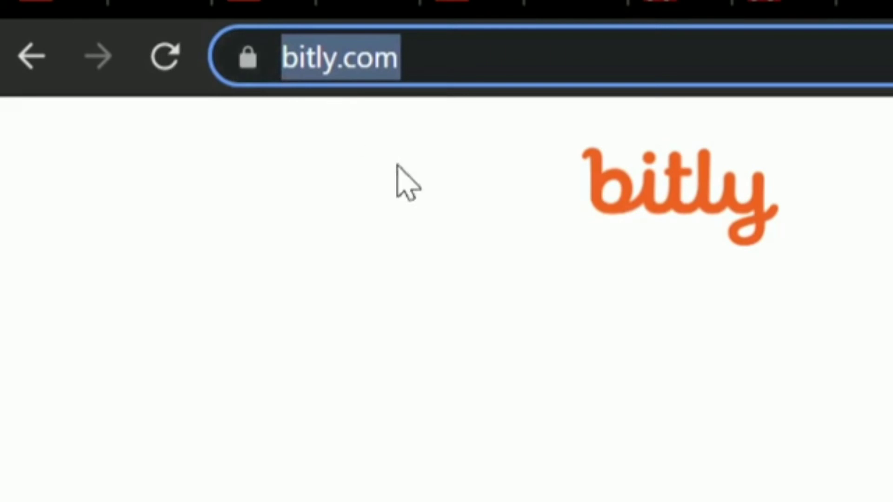
{"action": "scroll", "coordinate": [217, 135], "scroll_direction": "down", "scroll_amount": 5}
{"action": "left_click", "coordinate": [299, 237]}
{"action": "key", "text": "ctrl+v"}
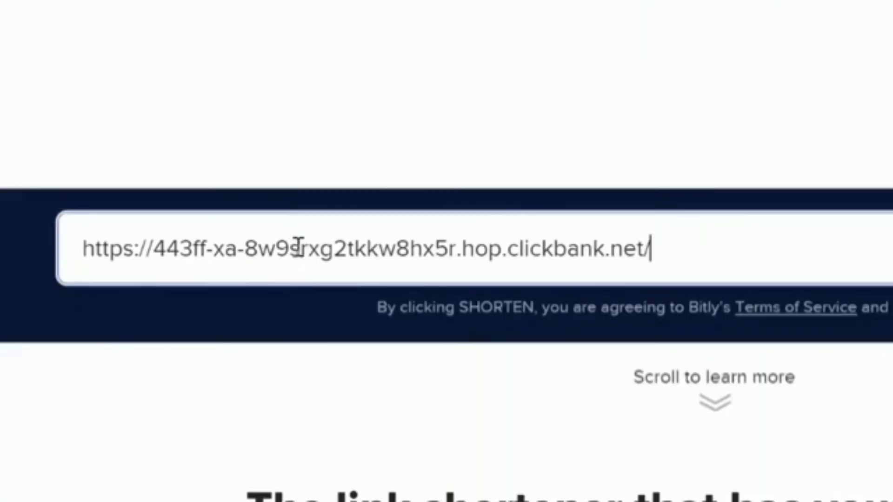
{"action": "key", "text": "Return"}
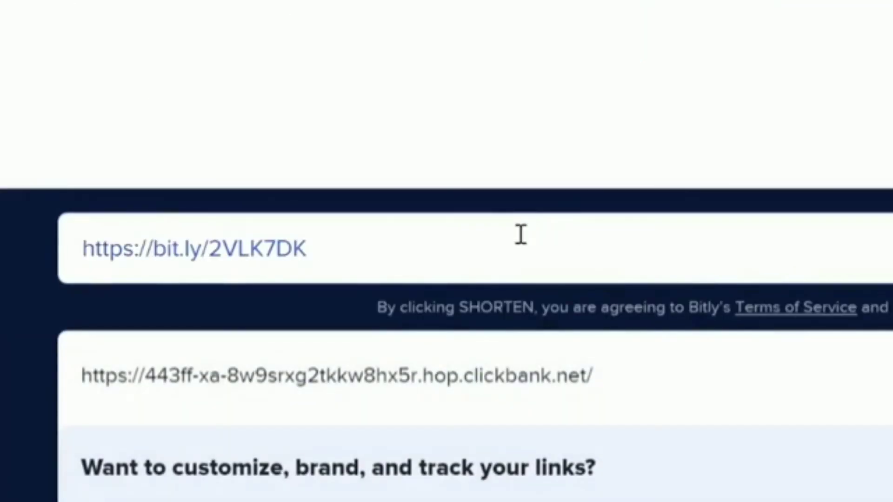
{"action": "left_click_drag", "start_coordinate": [521, 235], "coordinate": [88, 249]}
{"action": "key", "text": "ctrl+c"}
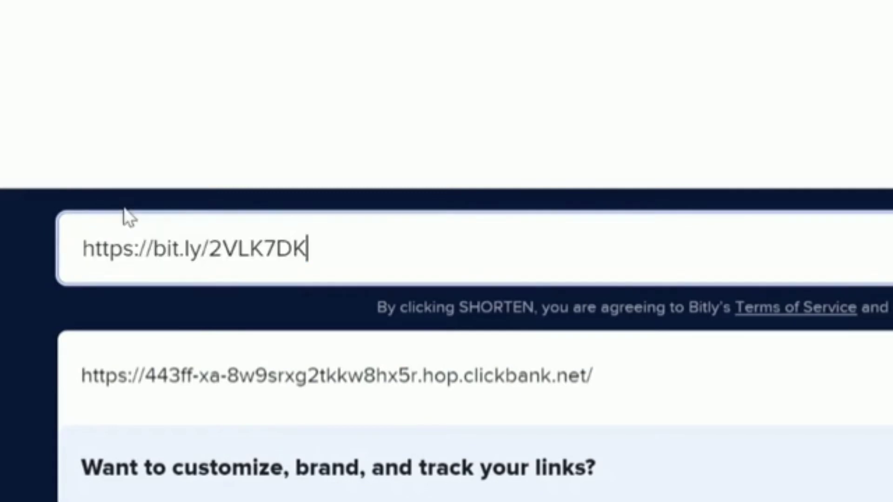
{"action": "left_click_drag", "start_coordinate": [308, 249], "coordinate": [82, 249]}
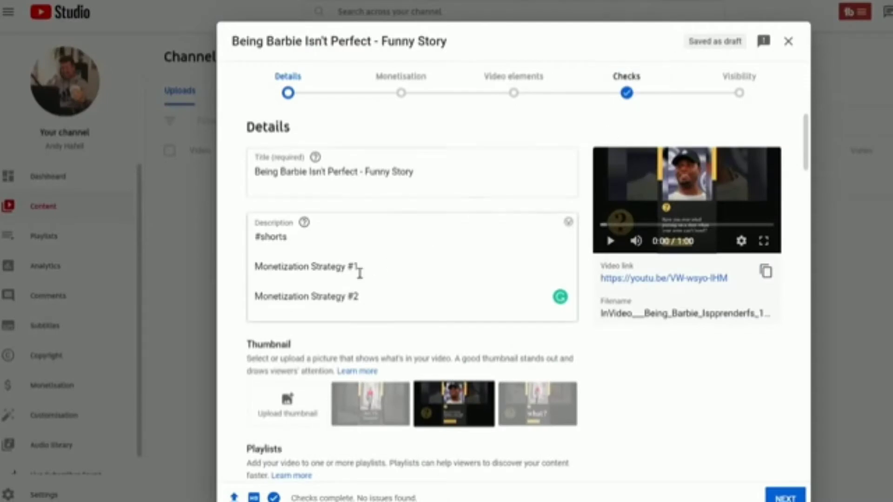
{"action": "left_click", "coordinate": [418, 244]}
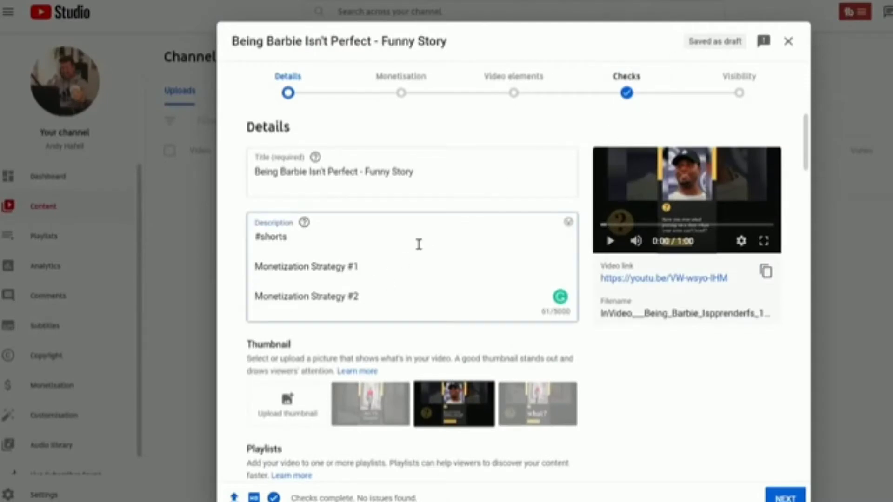
{"action": "key", "text": "Return"}
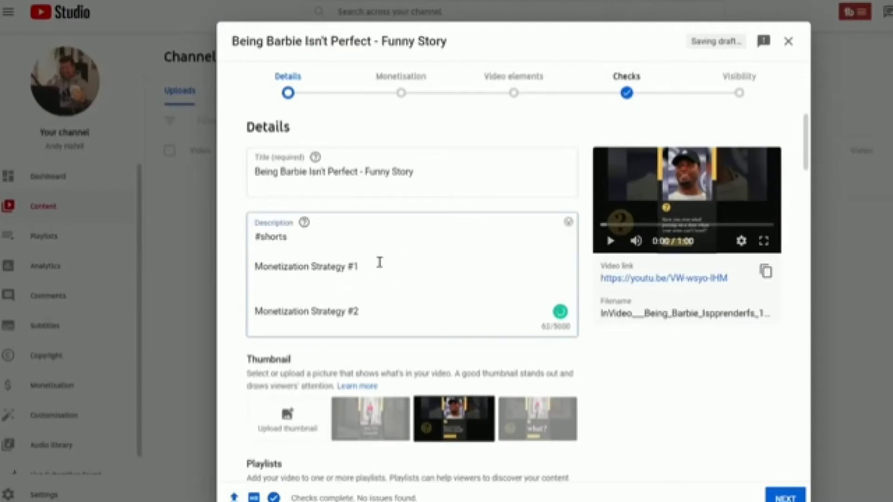
{"action": "key", "text": "ctrl+v"}
{"action": "left_click_drag", "start_coordinate": [367, 268], "coordinate": [254, 266]}
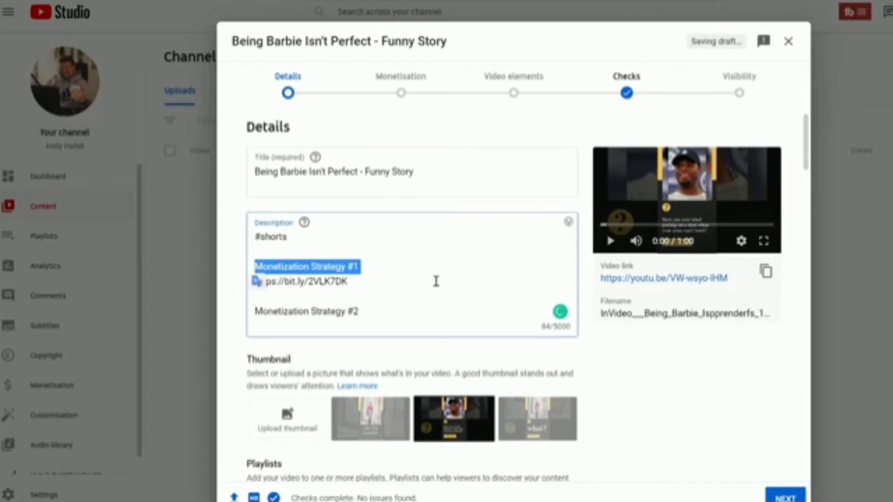
{"action": "key", "text": "ctrl+v"}
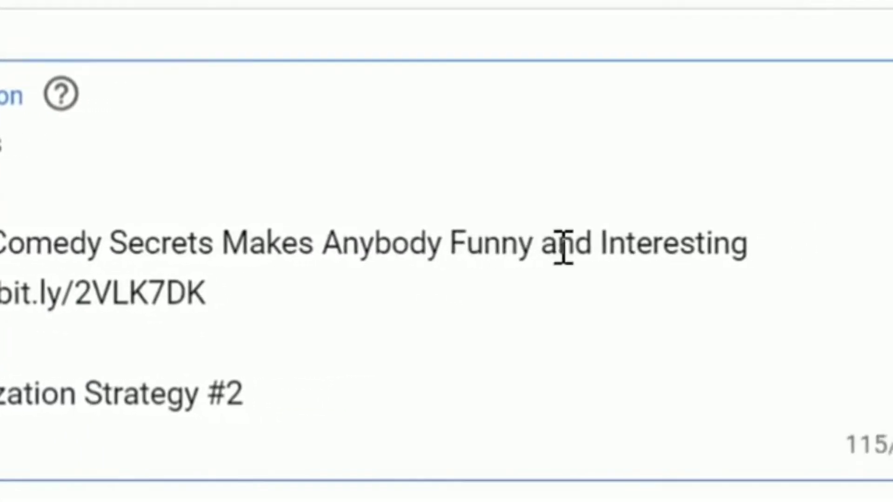
Step: Prefix the Bitly link in the video description with "CLICK HERE →" and highlight the link
{"action": "key", "text": "Right"}
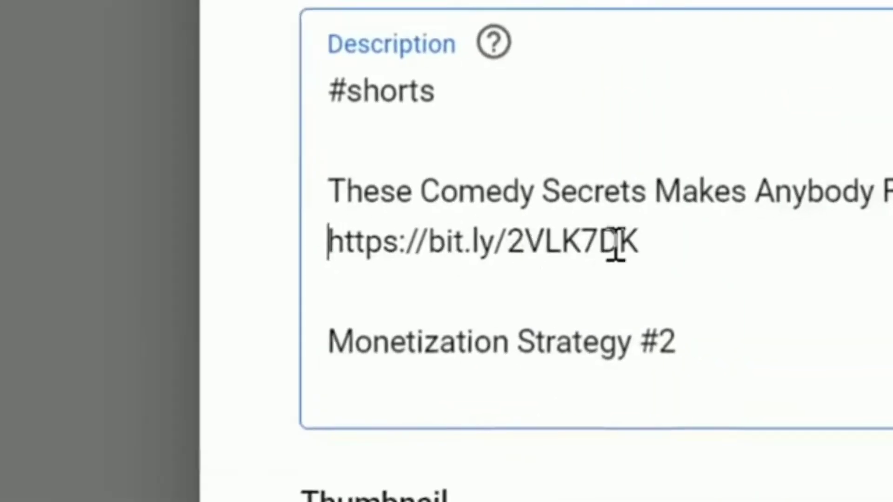
{"action": "type", "text": "CLIKC HE"}
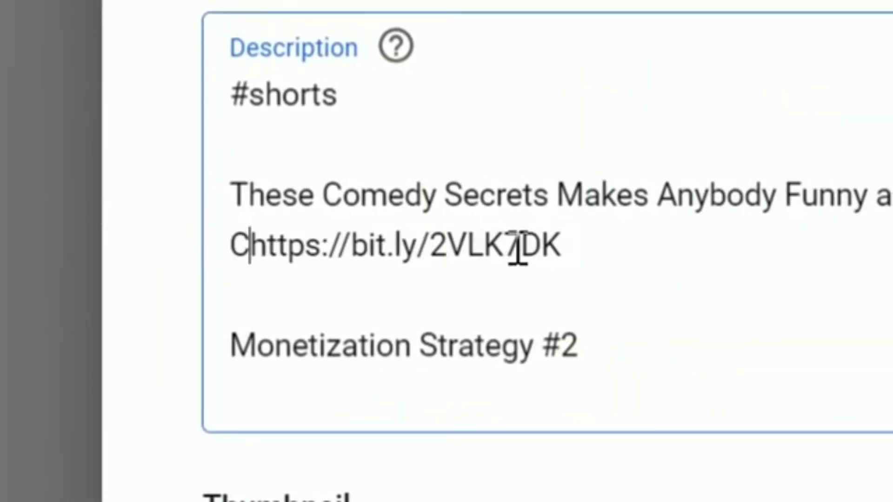
{"action": "key", "text": "BackSpace"}
{"action": "key", "text": "BackSpace"}
{"action": "key", "text": "BackSpace"}
{"action": "key", "text": "BackSpace"}
{"action": "key", "text": "BackSpace"}
{"action": "type", "text": "CK HERE"}
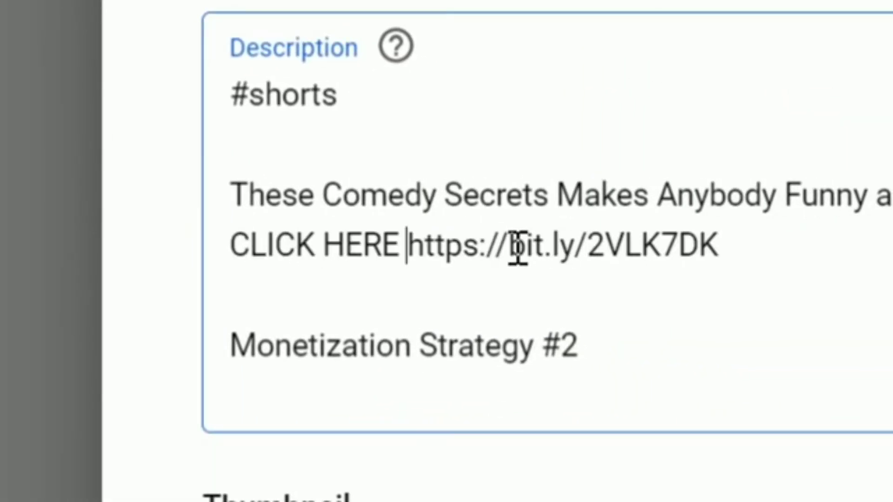
{"action": "key", "text": "ctrl+v"}
{"action": "left_click", "coordinate": [586, 298]}
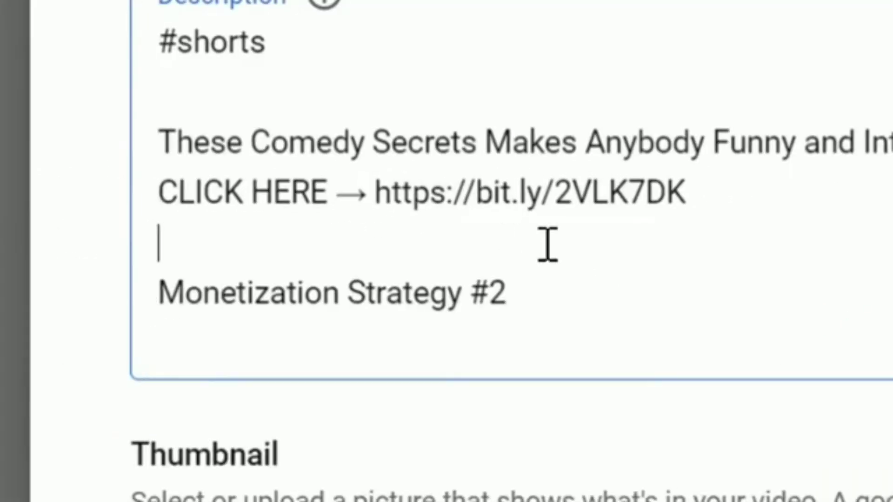
{"action": "left_click_drag", "start_coordinate": [760, 245], "coordinate": [451, 252]}
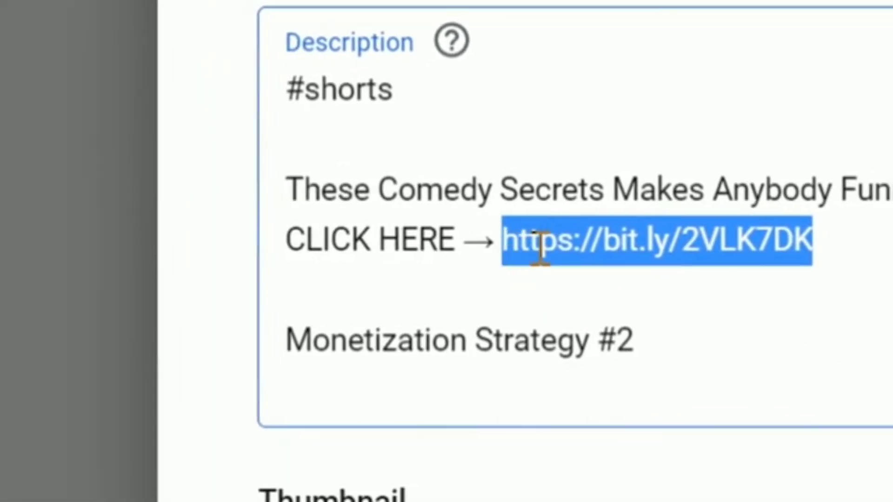
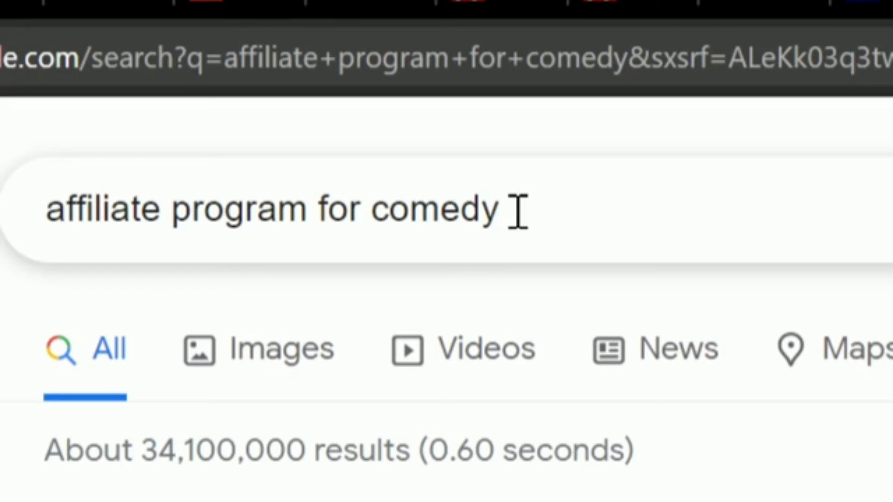
Step: Examine the Google search phrase "affiliate program for comedy" and look through the listed affiliate programs
{"action": "left_click_drag", "start_coordinate": [518, 212], "coordinate": [44, 228]}
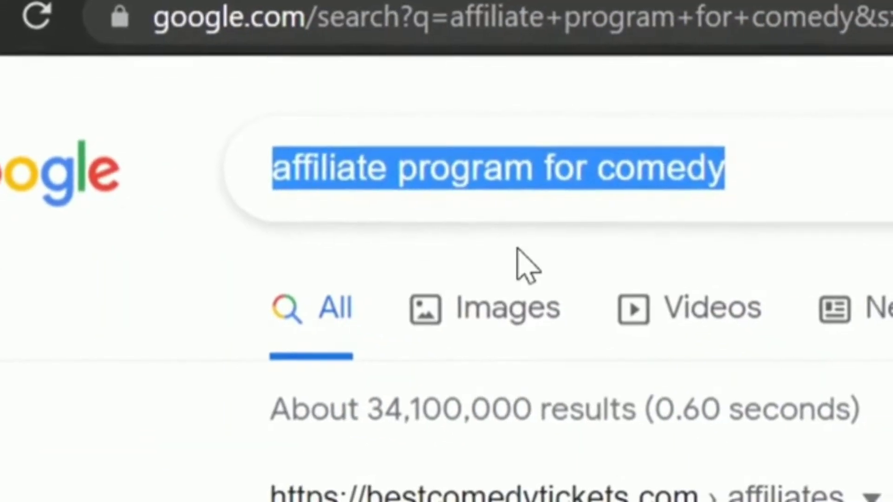
{"action": "left_click", "coordinate": [518, 249]}
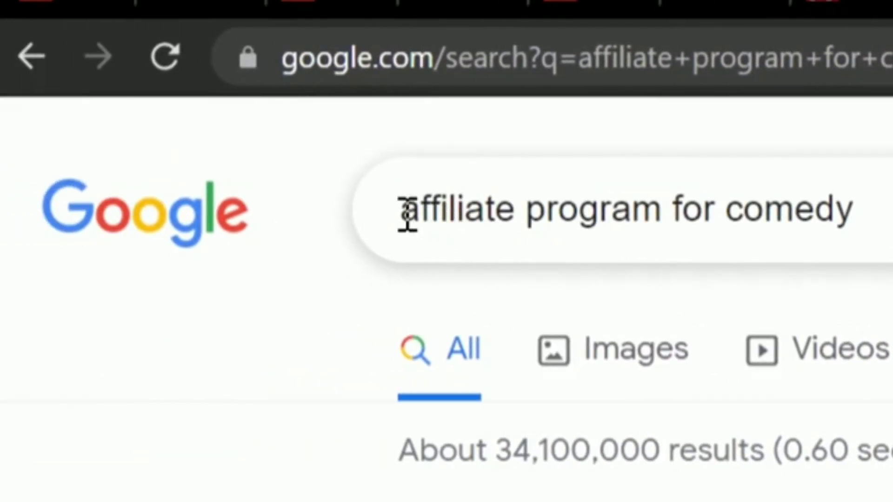
{"action": "left_click_drag", "start_coordinate": [280, 176], "coordinate": [471, 186]}
{"action": "left_click_drag", "start_coordinate": [579, 232], "coordinate": [633, 232]}
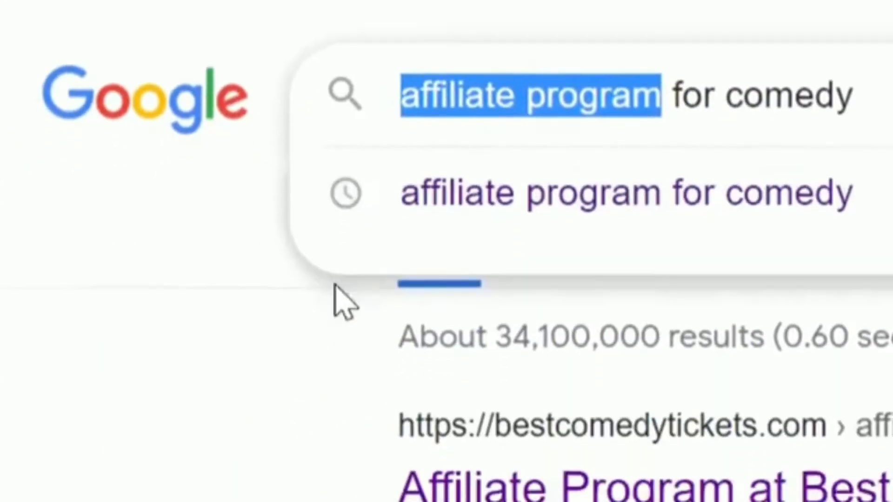
{"action": "left_click", "coordinate": [8, 415]}
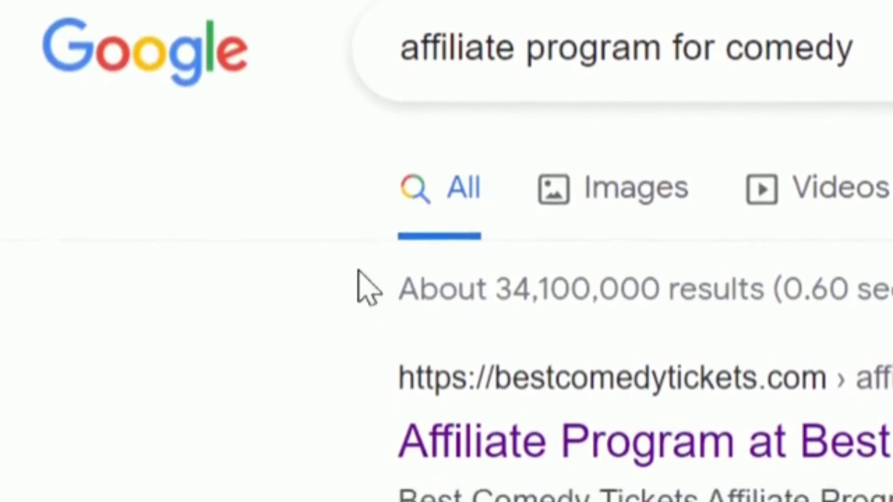
{"action": "scroll", "coordinate": [86, 120], "scroll_direction": "down", "scroll_amount": 1}
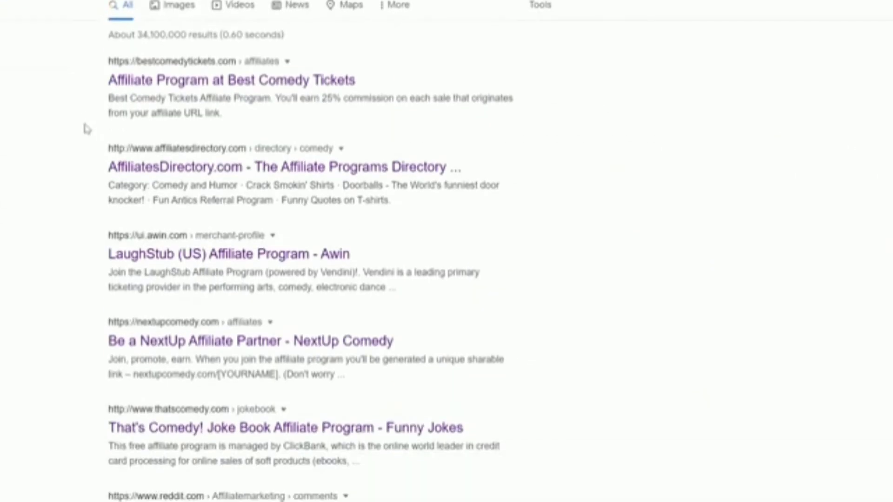
{"action": "scroll", "coordinate": [85, 128], "scroll_direction": "down", "scroll_amount": 2}
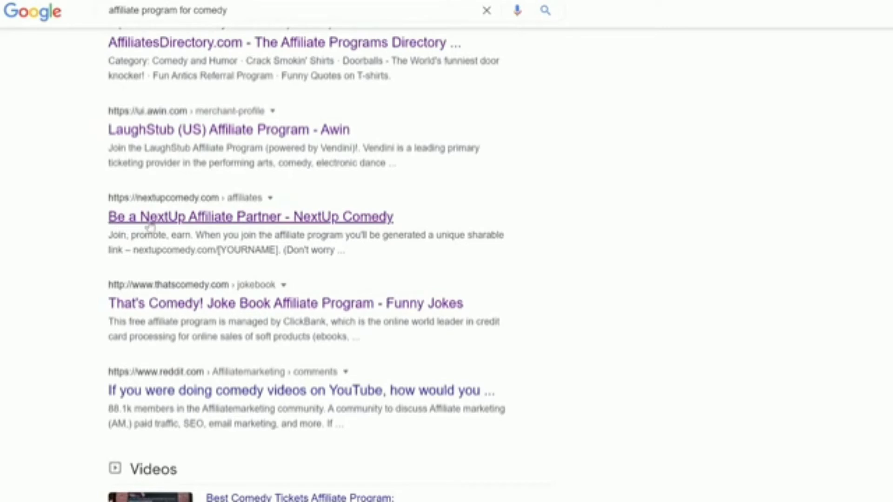
Step: Open the NextUp Comedy affiliate partner result and browse the featured comedy specials on the NextUp home page
{"action": "left_click", "coordinate": [203, 226]}
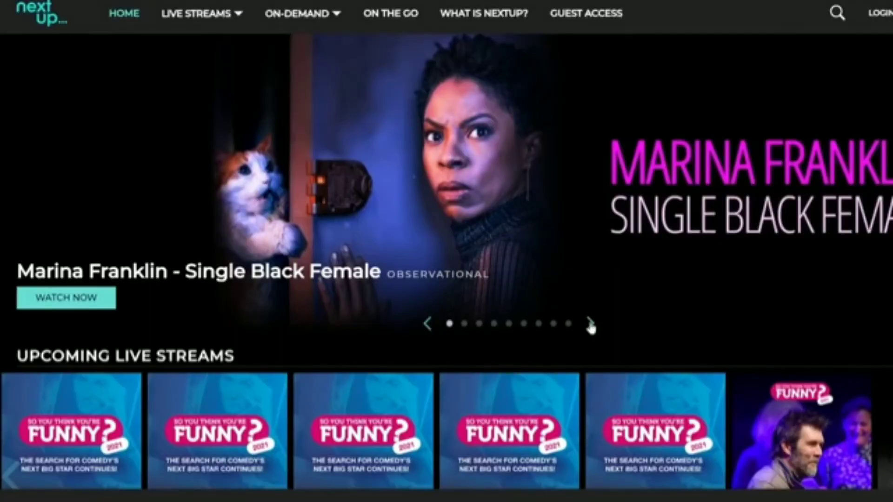
{"action": "left_click", "coordinate": [590, 324]}
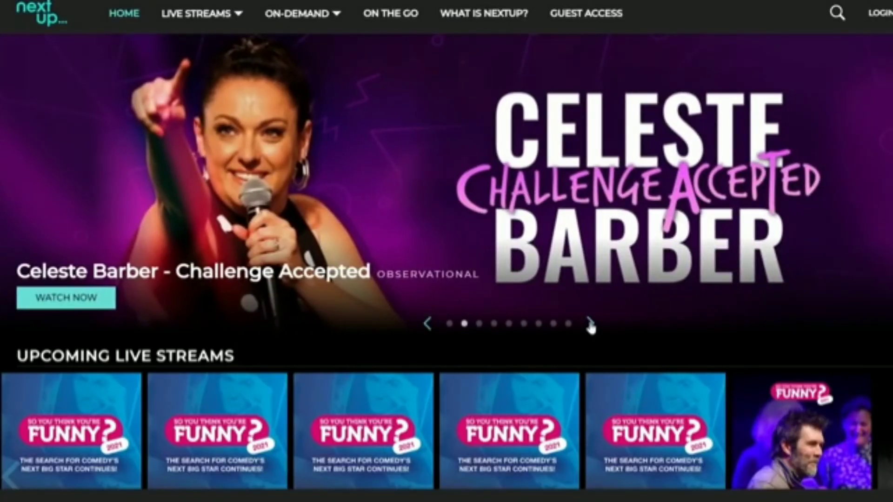
{"action": "left_click", "coordinate": [590, 324]}
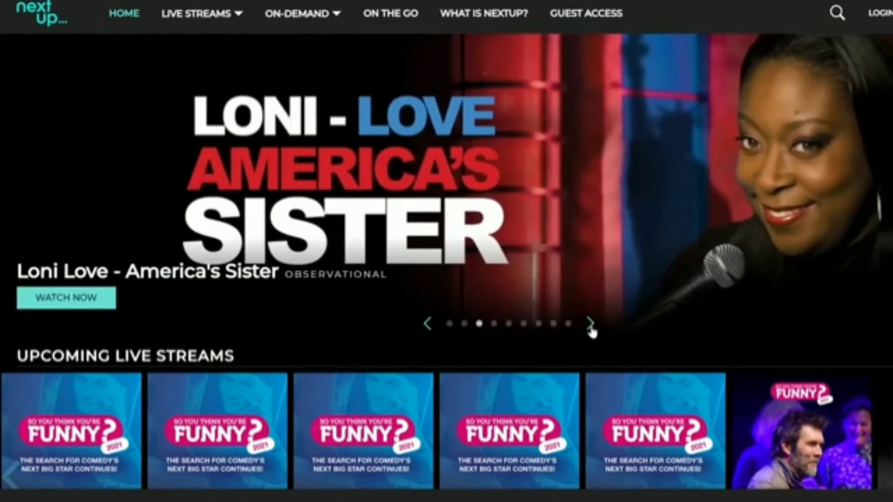
{"action": "left_click", "coordinate": [590, 324]}
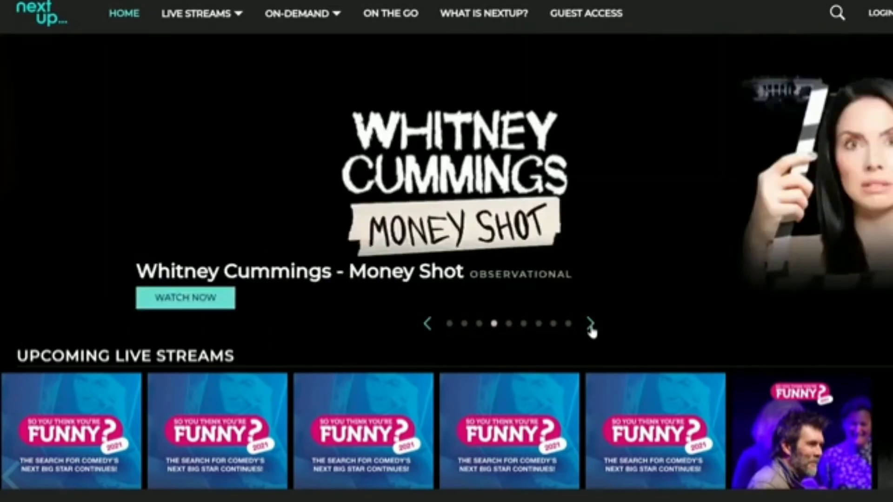
{"action": "left_click", "coordinate": [590, 324]}
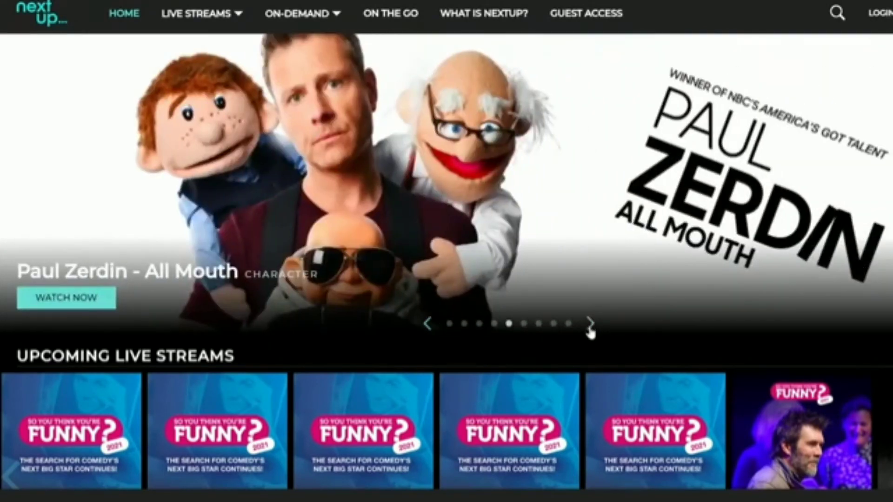
Step: Look through the featured comedy specials and upcoming live streams on the NextUp home page
{"action": "scroll", "coordinate": [607, 322], "scroll_direction": "down", "scroll_amount": 1}
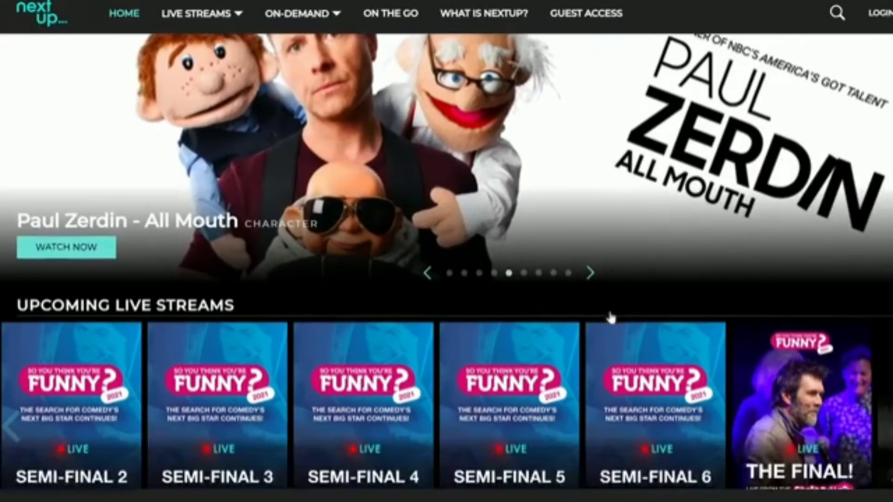
{"action": "scroll", "coordinate": [605, 321], "scroll_direction": "up", "scroll_amount": 1}
{"action": "right_click", "coordinate": [590, 331]}
{"action": "left_click", "coordinate": [589, 331]}
{"action": "left_click", "coordinate": [591, 325]}
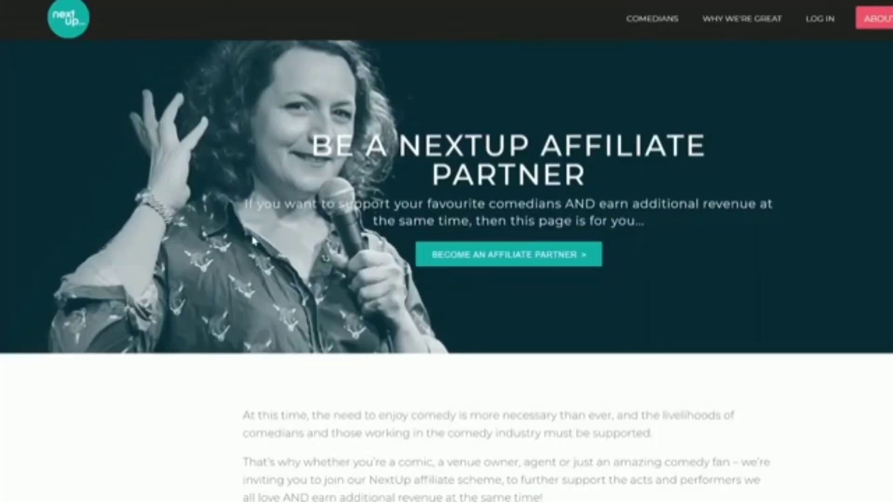
Step: Examine the commission, benefits and ways to promote on the NextUp affiliate partner page, highlighting the £10 and £20 rates
{"action": "scroll", "coordinate": [254, 241], "scroll_direction": "down", "scroll_amount": 10}
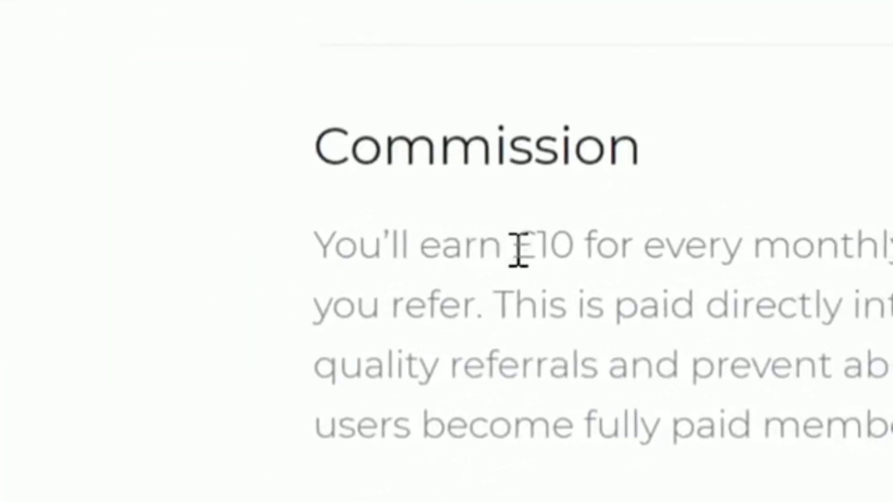
{"action": "left_click_drag", "start_coordinate": [587, 235], "coordinate": [639, 230]}
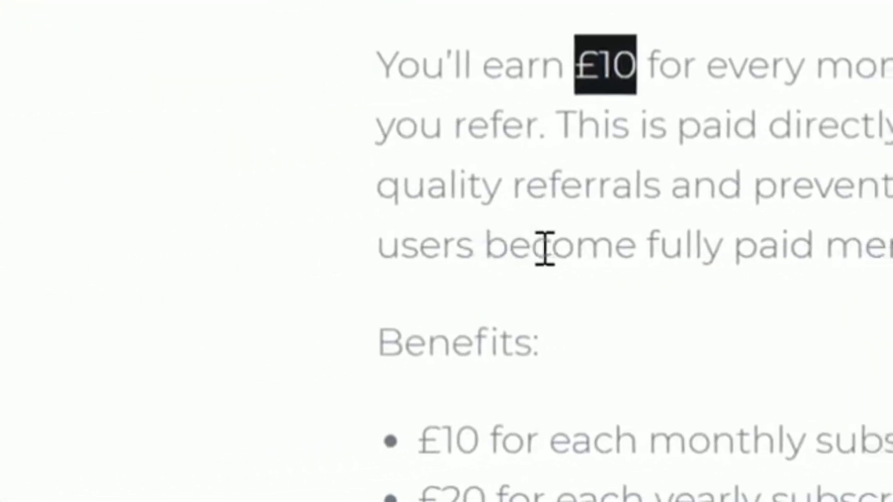
{"action": "left_click", "coordinate": [680, 346]}
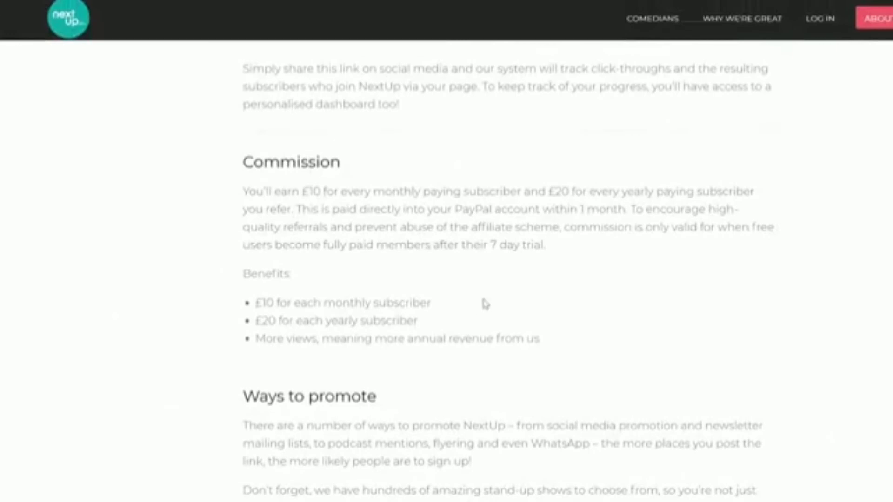
{"action": "scroll", "coordinate": [495, 282], "scroll_direction": "down", "scroll_amount": 1}
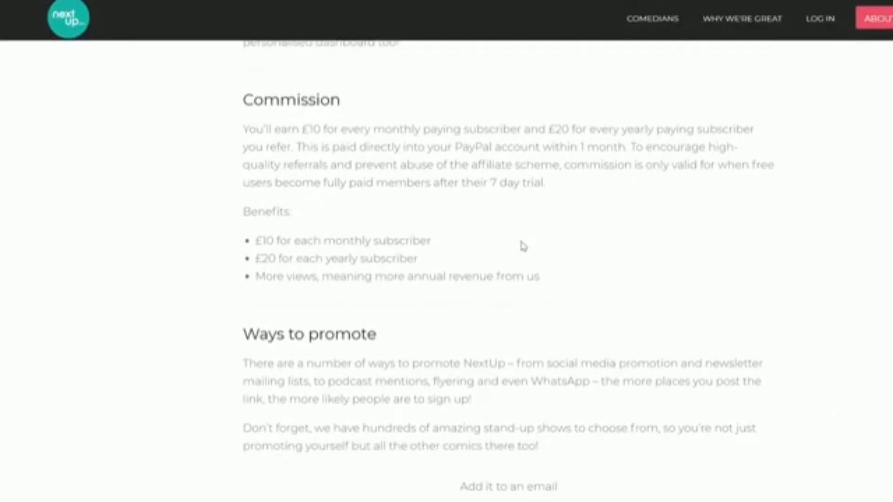
{"action": "scroll", "coordinate": [568, 251], "scroll_direction": "down", "scroll_amount": 1}
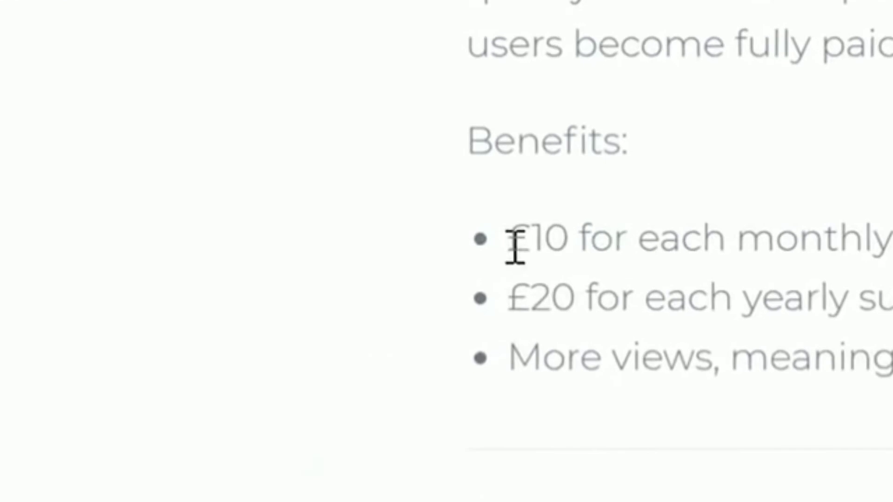
{"action": "double_click", "coordinate": [515, 246]}
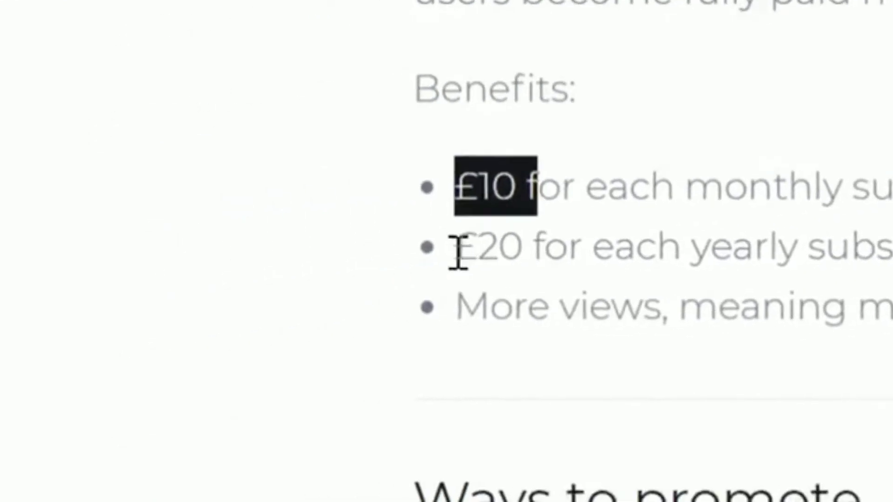
{"action": "left_click_drag", "start_coordinate": [514, 305], "coordinate": [655, 304]}
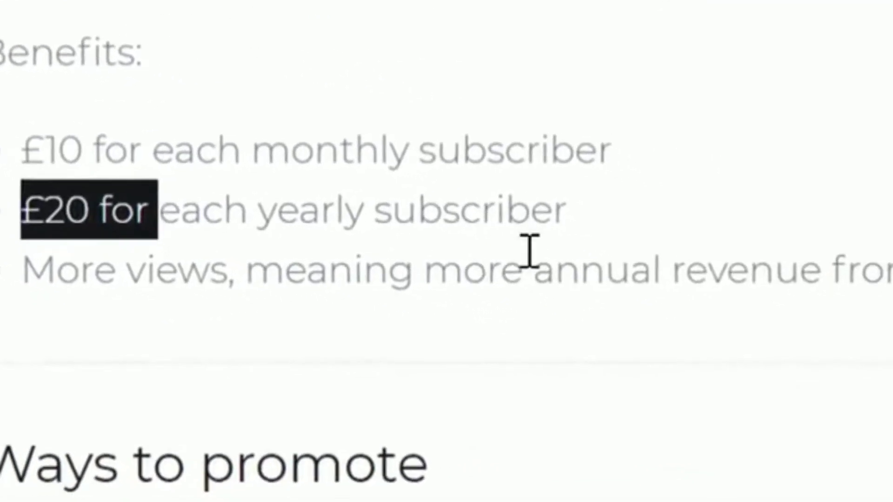
{"action": "left_click", "coordinate": [614, 280]}
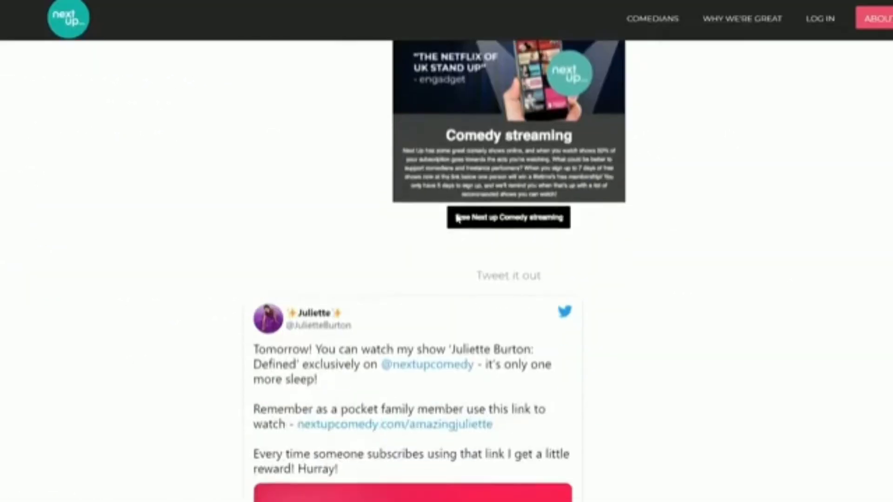
{"action": "scroll", "coordinate": [457, 219], "scroll_direction": "down", "scroll_amount": 20}
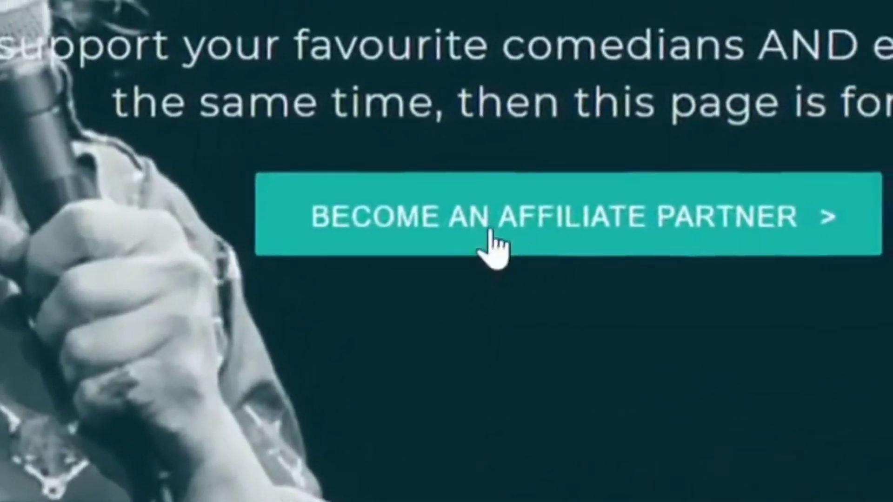
Step: Open the NextUp affiliate registration, review its programme details, complete the "I'm not a robot" check and submit the sign-up
{"action": "left_click", "coordinate": [489, 242]}
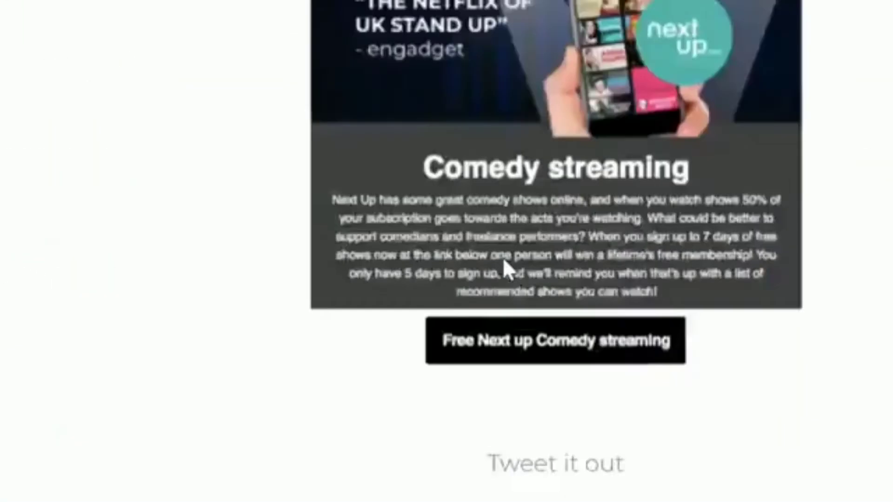
{"action": "scroll", "coordinate": [504, 258], "scroll_direction": "down", "scroll_amount": 15}
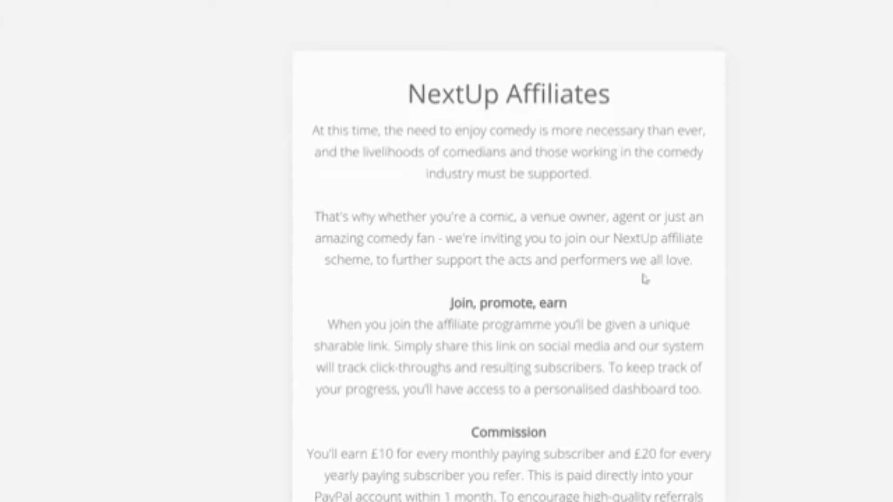
{"action": "triple_click", "coordinate": [630, 303]}
{"action": "scroll", "coordinate": [619, 115], "scroll_direction": "down", "scroll_amount": 10}
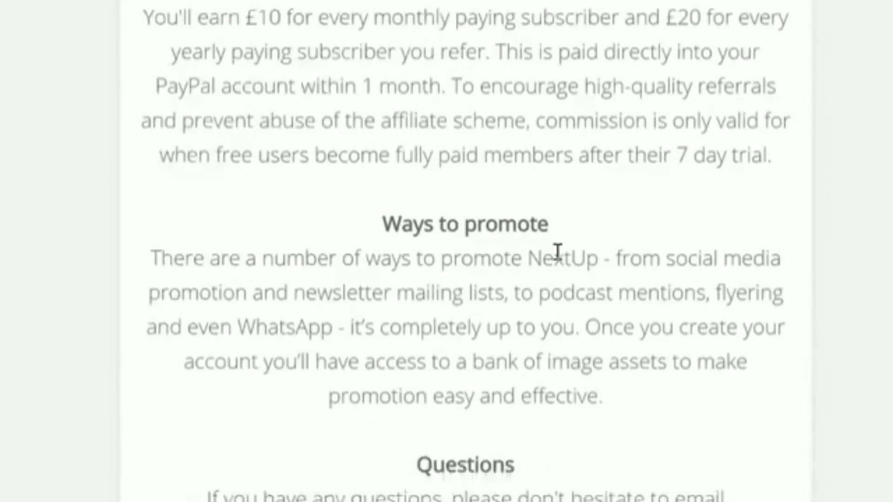
{"action": "scroll", "coordinate": [225, 345], "scroll_direction": "down", "scroll_amount": 5}
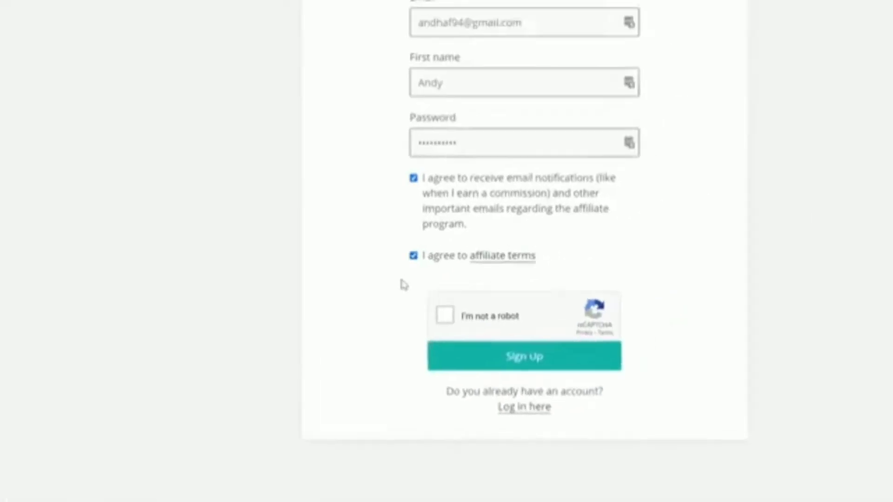
{"action": "left_click", "coordinate": [442, 315]}
{"action": "left_click", "coordinate": [658, 395]}
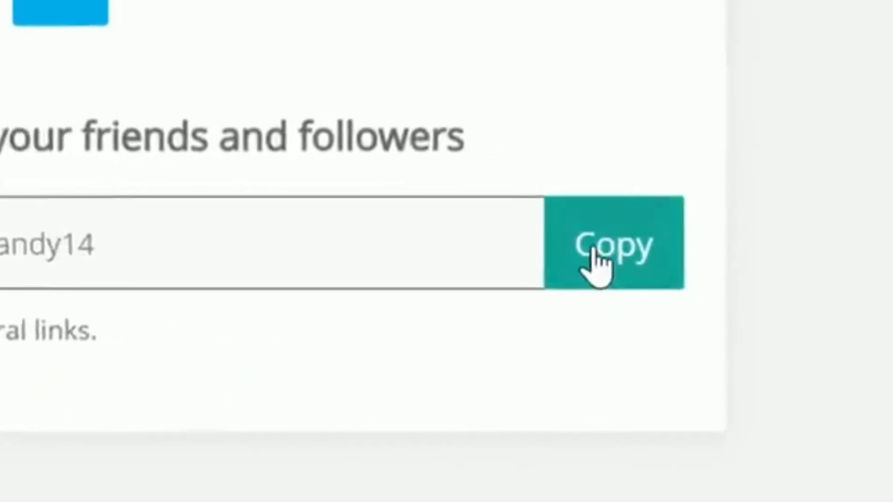
Step: Copy the default NextUp referral link from the affiliate dashboard
{"action": "left_click", "coordinate": [597, 262]}
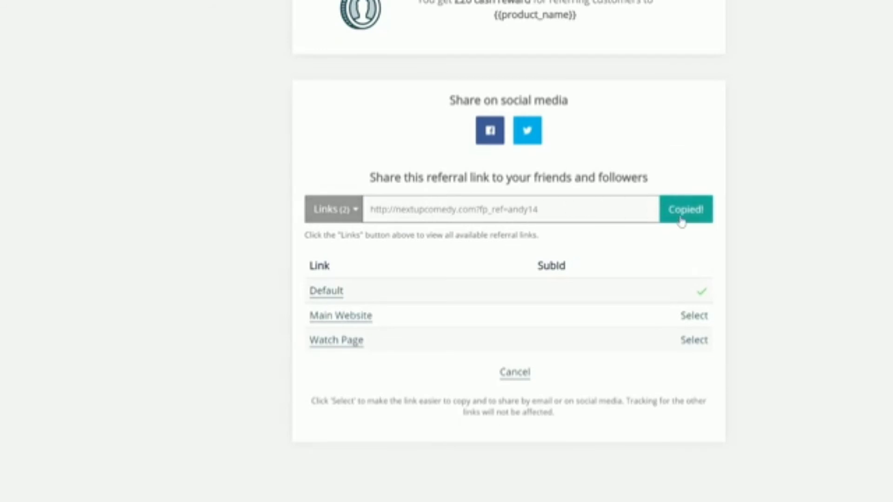
{"action": "left_click", "coordinate": [681, 222]}
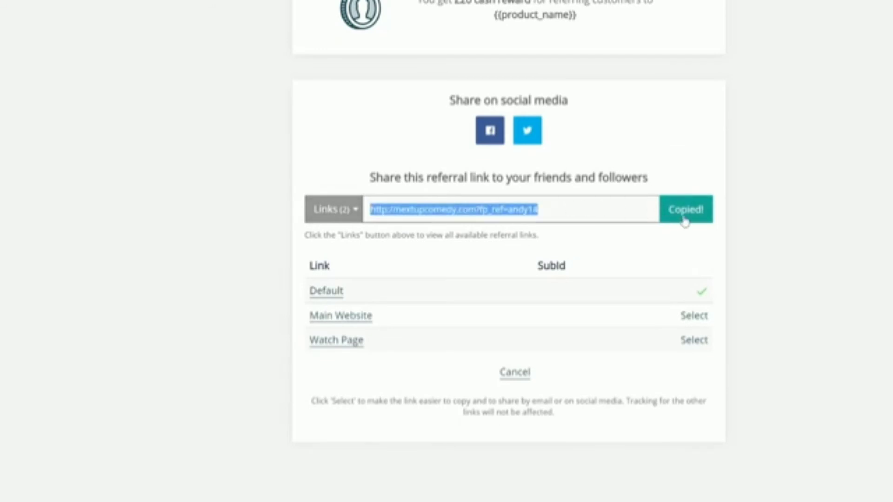
{"action": "scroll", "coordinate": [336, 177], "scroll_direction": "up", "scroll_amount": 3}
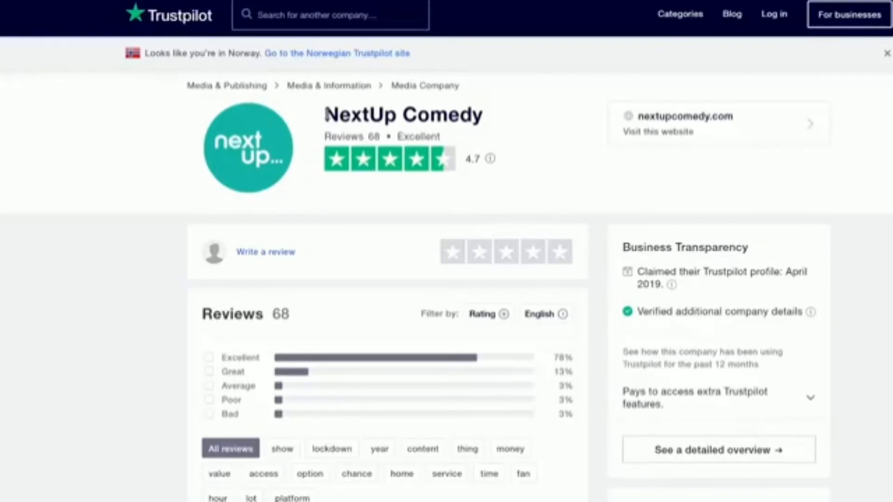
Step: Examine NextUp Comedy's rating and customer reviews on its Trustpilot page
{"action": "left_click_drag", "start_coordinate": [326, 114], "coordinate": [486, 114]}
{"action": "left_click", "coordinate": [523, 124]}
{"action": "scroll", "coordinate": [99, 199], "scroll_direction": "down", "scroll_amount": 1}
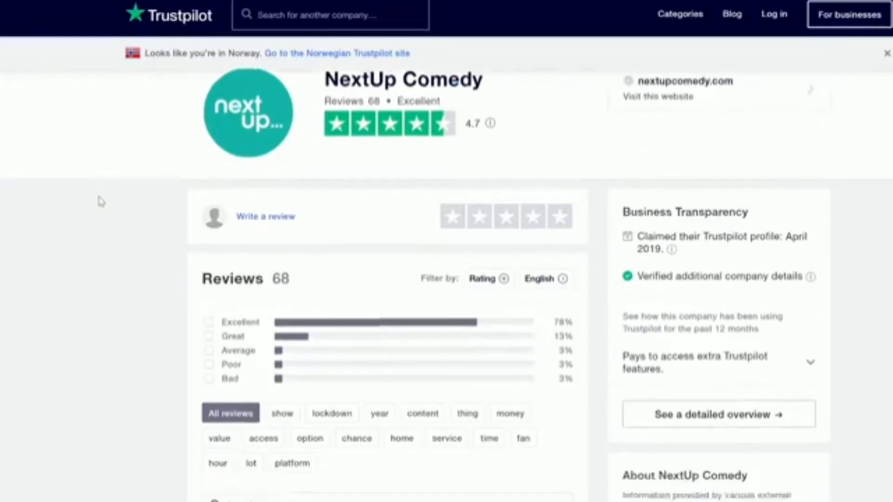
{"action": "scroll", "coordinate": [99, 200], "scroll_direction": "down", "scroll_amount": 8}
{"action": "scroll", "coordinate": [123, 250], "scroll_direction": "up", "scroll_amount": 5}
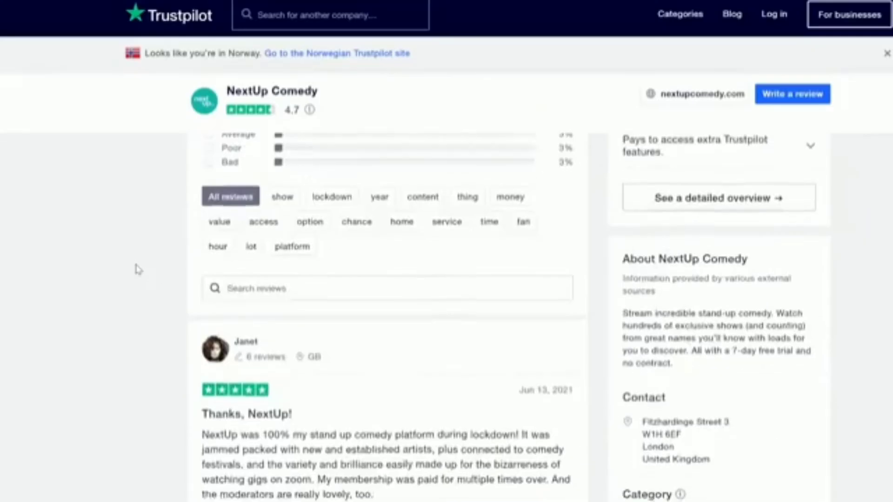
{"action": "scroll", "coordinate": [138, 270], "scroll_direction": "down", "scroll_amount": 3}
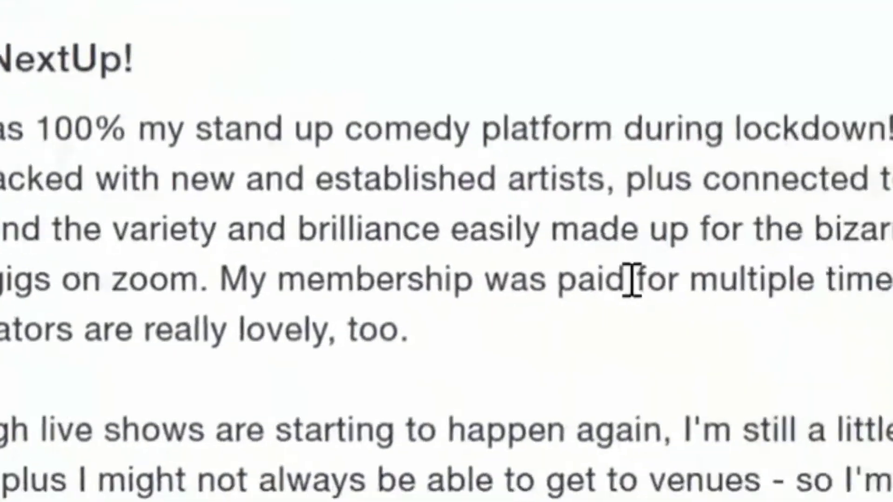
{"action": "scroll", "coordinate": [190, 335], "scroll_direction": "down", "scroll_amount": 5}
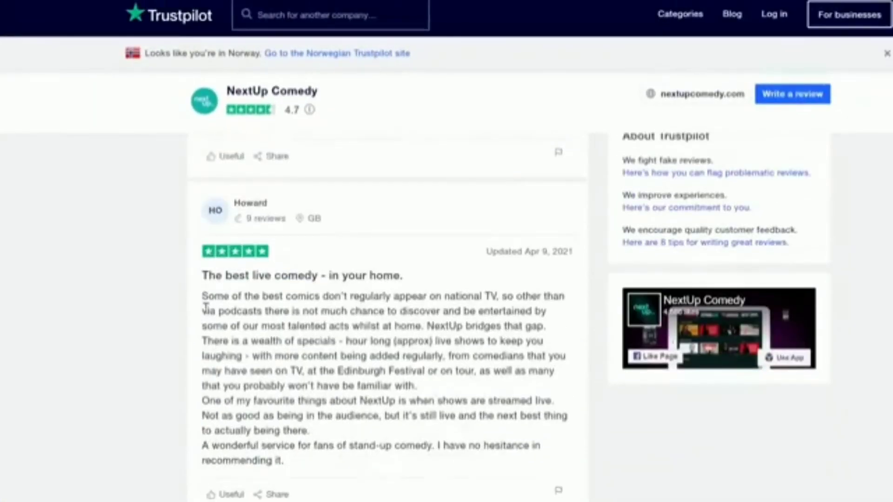
{"action": "scroll", "coordinate": [206, 308], "scroll_direction": "down", "scroll_amount": 10}
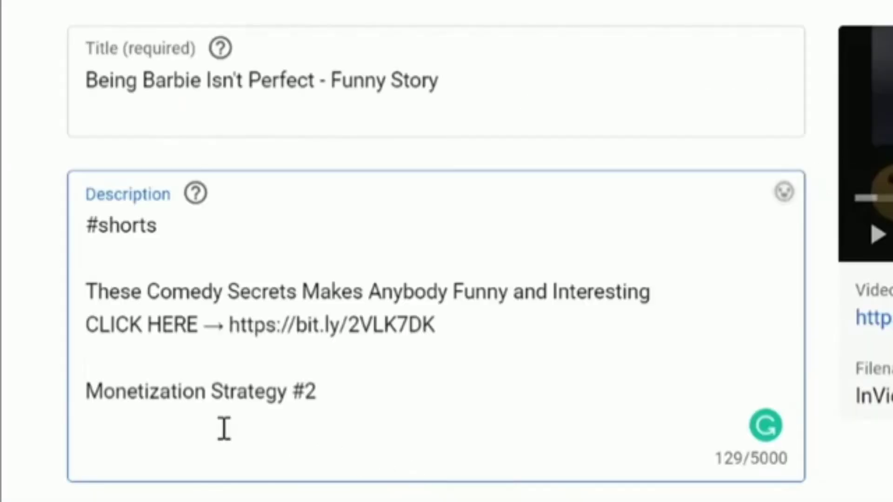
Step: In the YouTube description, paste the NextUp referral link below "Monetization Strategy #2" and replace that placeholder with "Watch The Best Standup Comedy in The World"
{"action": "left_click", "coordinate": [224, 429]}
{"action": "key", "text": "ctrl+v"}
{"action": "left_click_drag", "start_coordinate": [366, 386], "coordinate": [92, 392]}
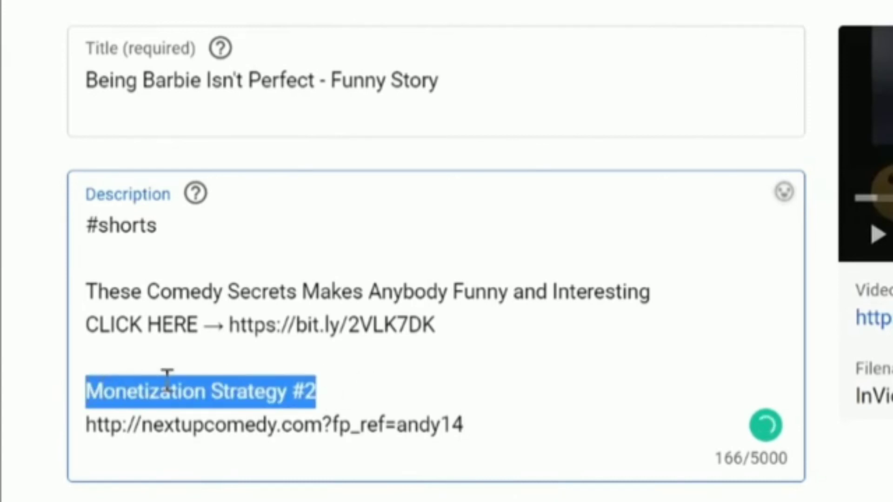
{"action": "type", "text": "Watch T"}
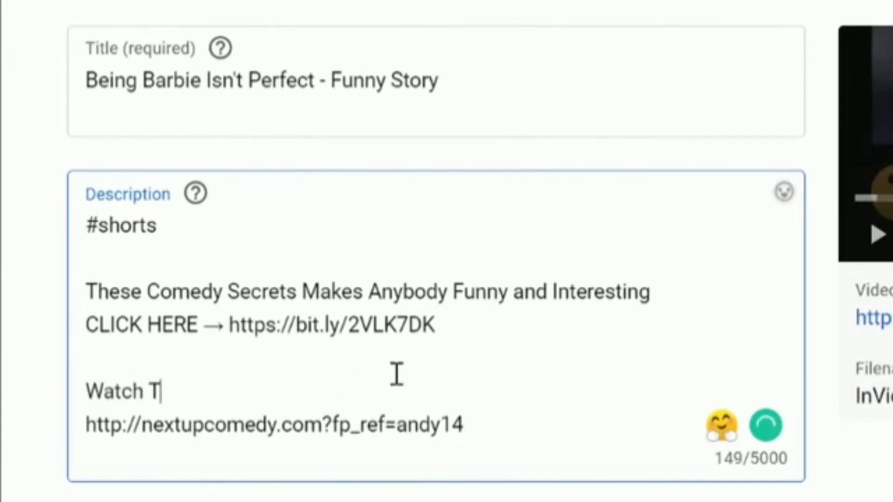
{"action": "type", "text": "he Best Stand"}
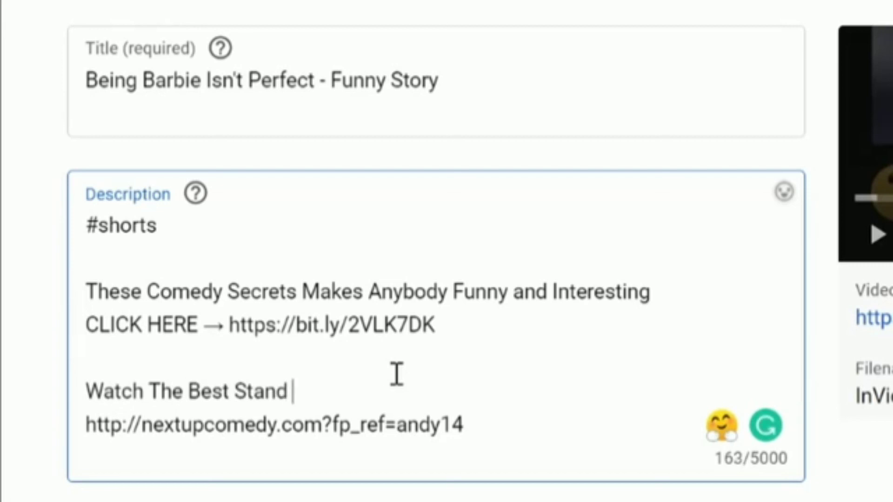
{"action": "type", "text": "up Comedy in "}
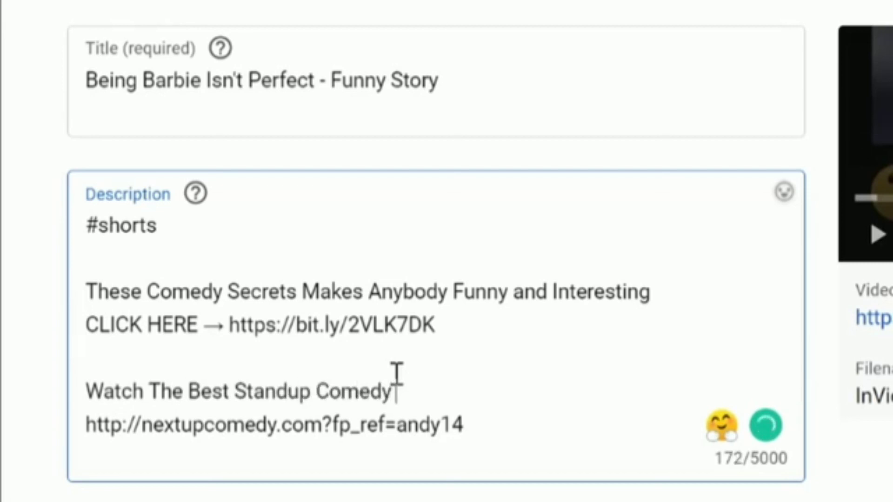
{"action": "type", "text": "The World"}
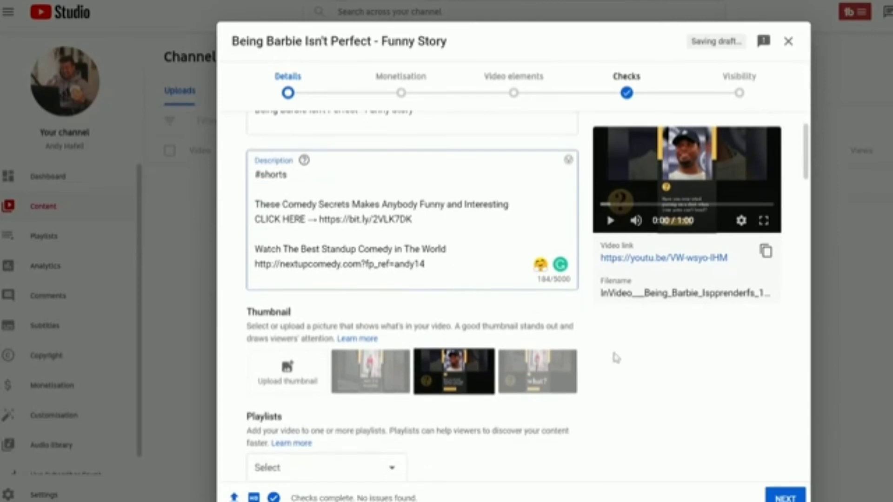
{"action": "left_click", "coordinate": [613, 357]}
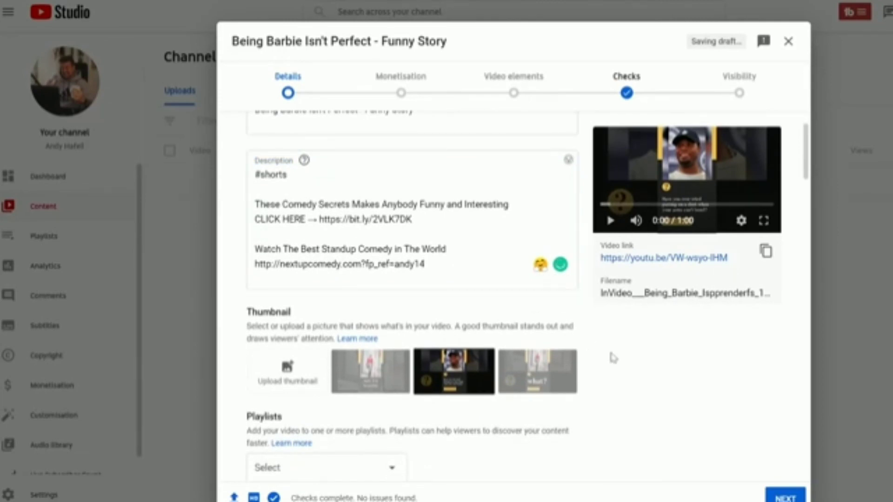
Step: Switch to Social Blade's JoshLilj channel page and examine its view statistics and estimated earnings
{"action": "scroll", "coordinate": [589, 335], "scroll_direction": "up", "scroll_amount": 2}
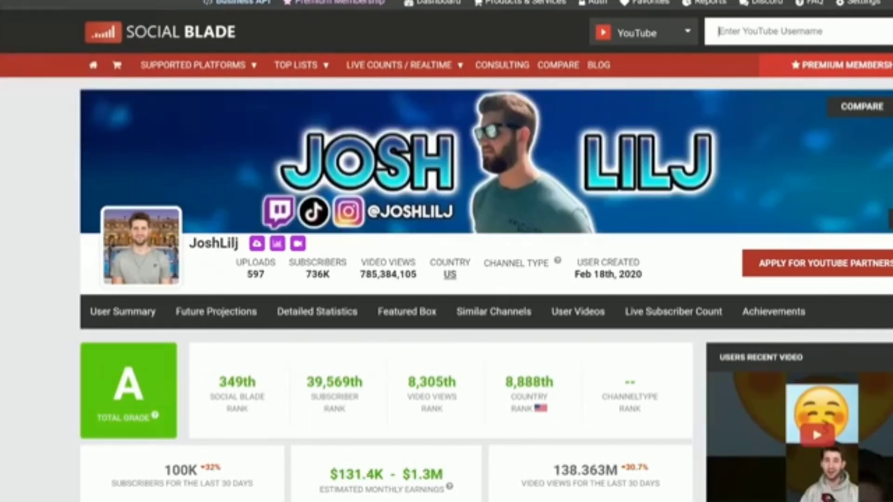
{"action": "scroll", "coordinate": [380, 269], "scroll_direction": "down", "scroll_amount": 4}
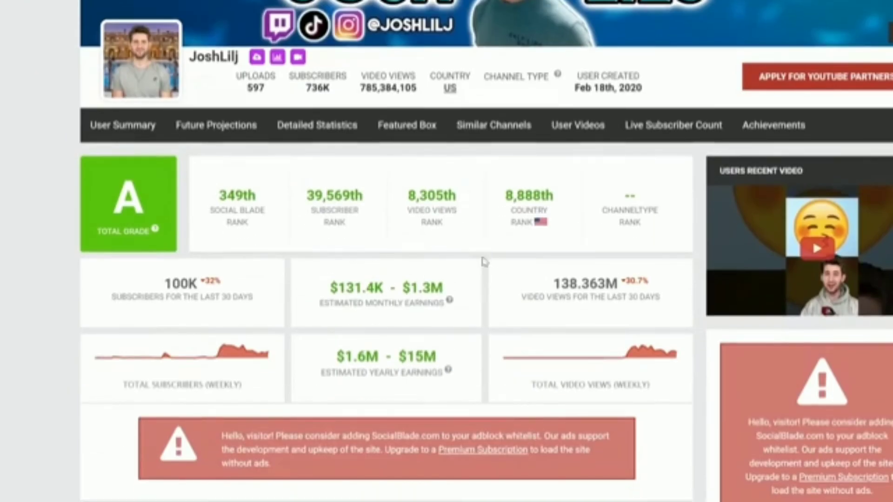